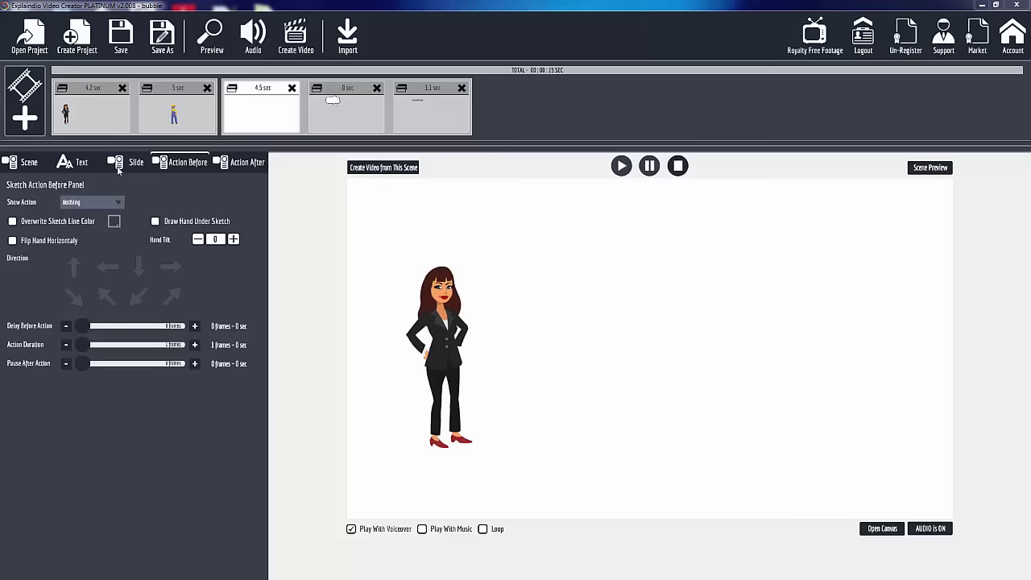
Step: Preview the project from the first businesswoman slide, and close the preview
left_click(91, 90)
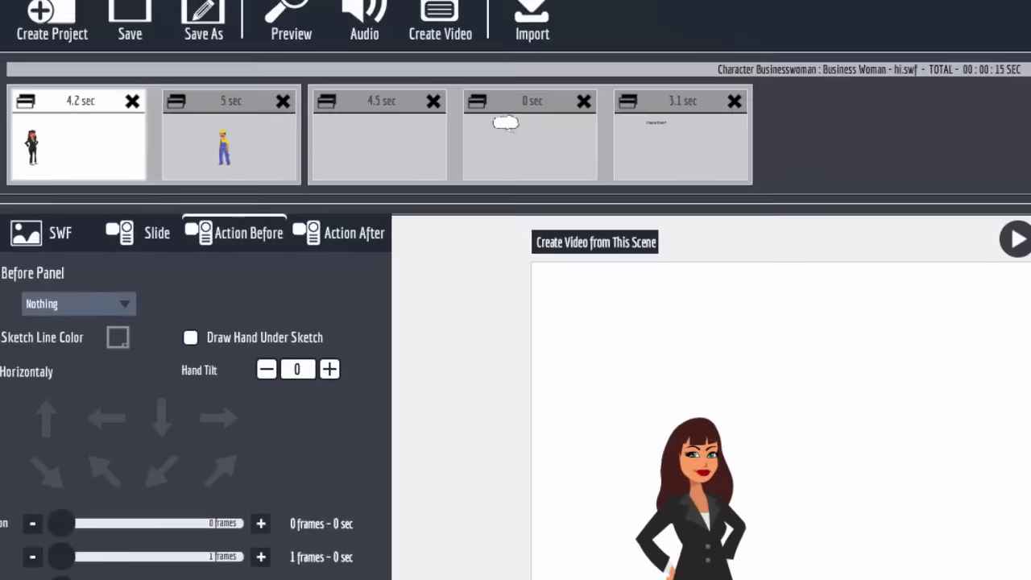
left_click(291, 16)
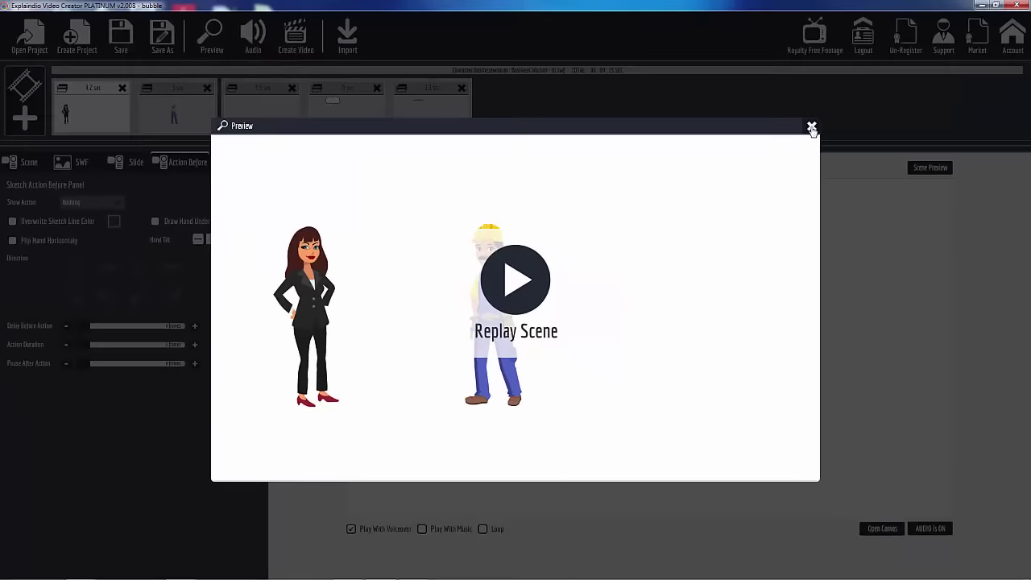
left_click(812, 127)
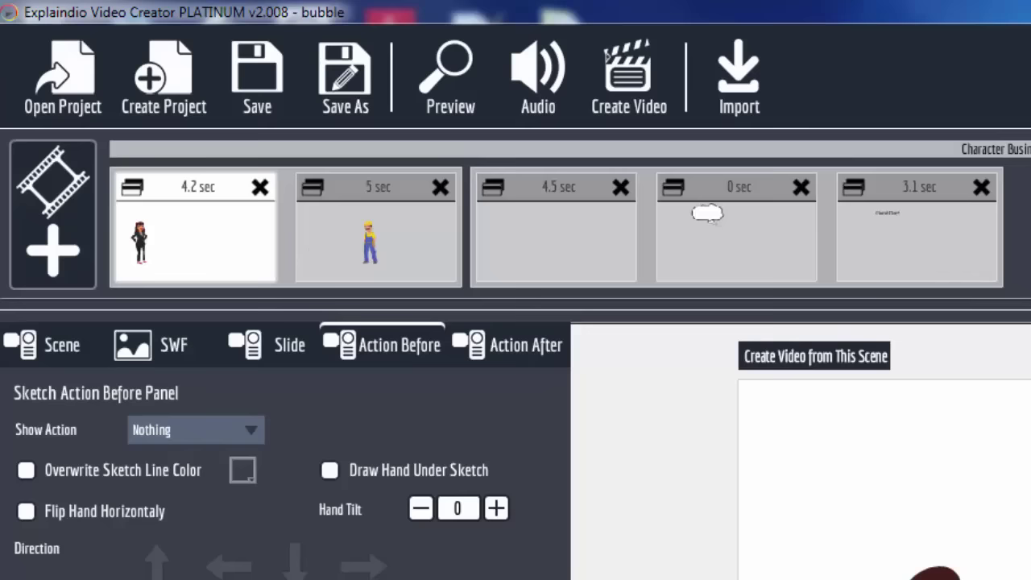
Step: Preview and replay the scene containing the thought bubble slide, and close the preview
left_click(821, 253)
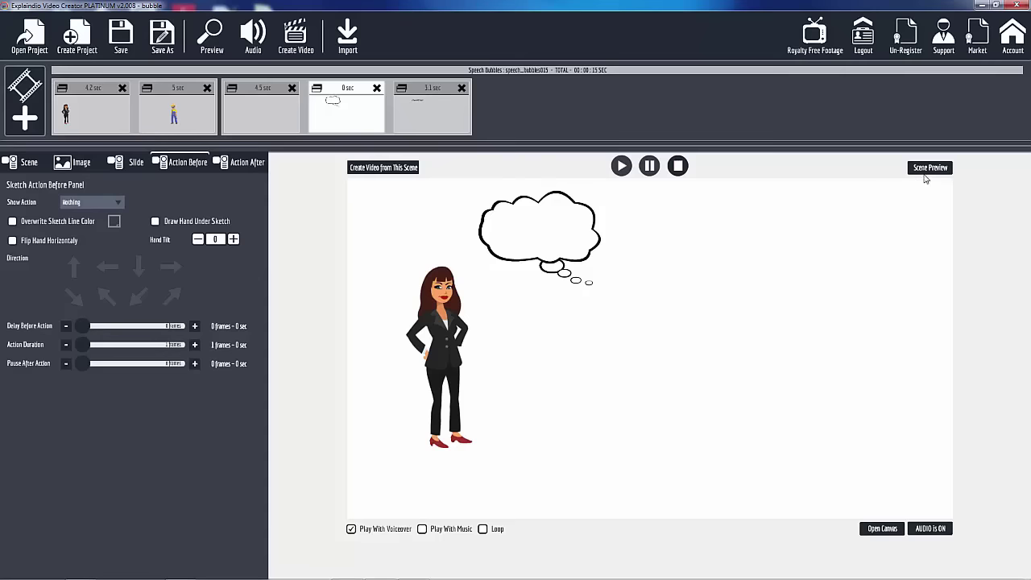
left_click(929, 168)
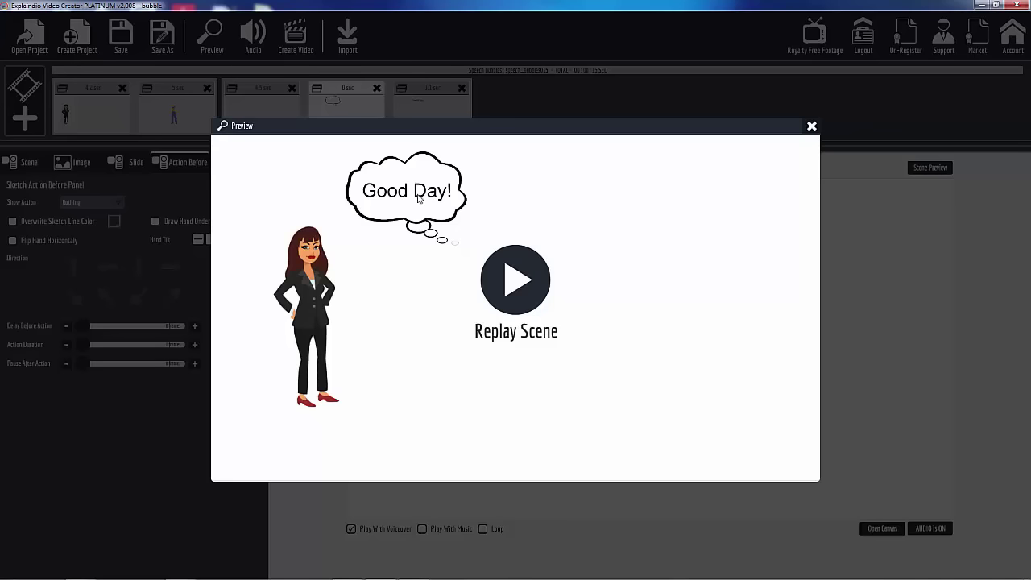
left_click(514, 282)
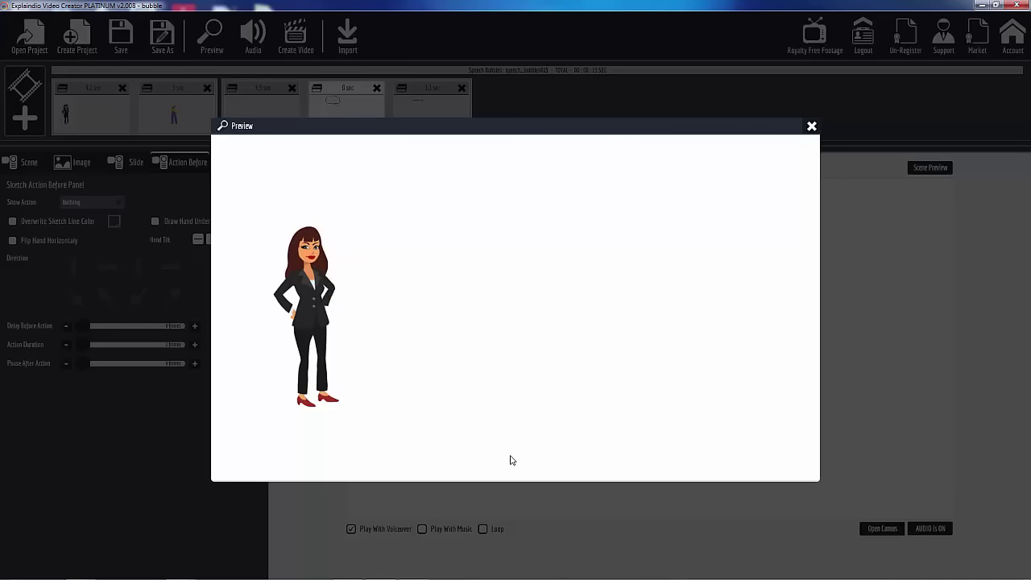
left_click(811, 128)
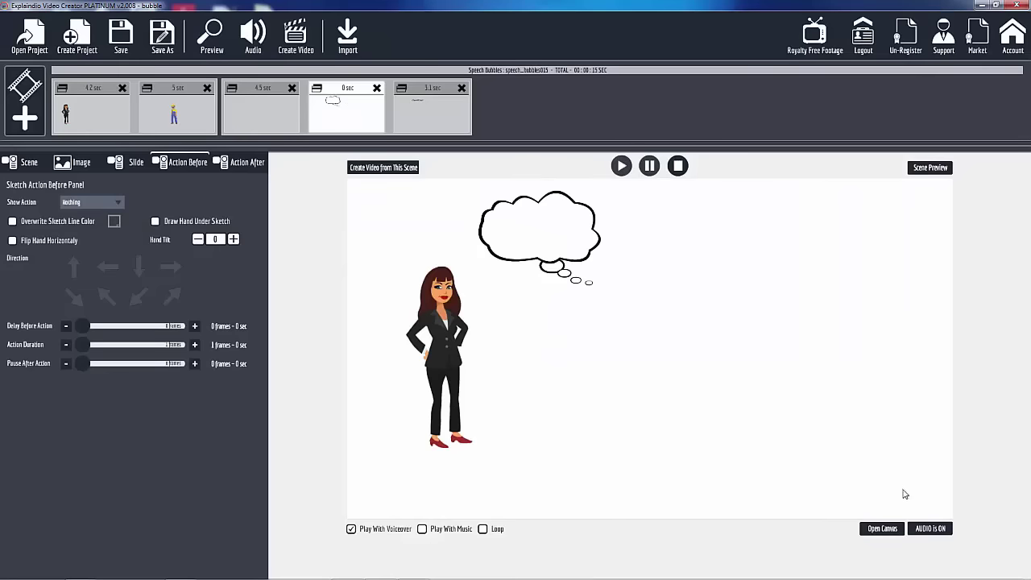
Step: Set the off-canvas placeholder text's animation to 120 frames in the third slide, and preview the scene
left_click(883, 528)
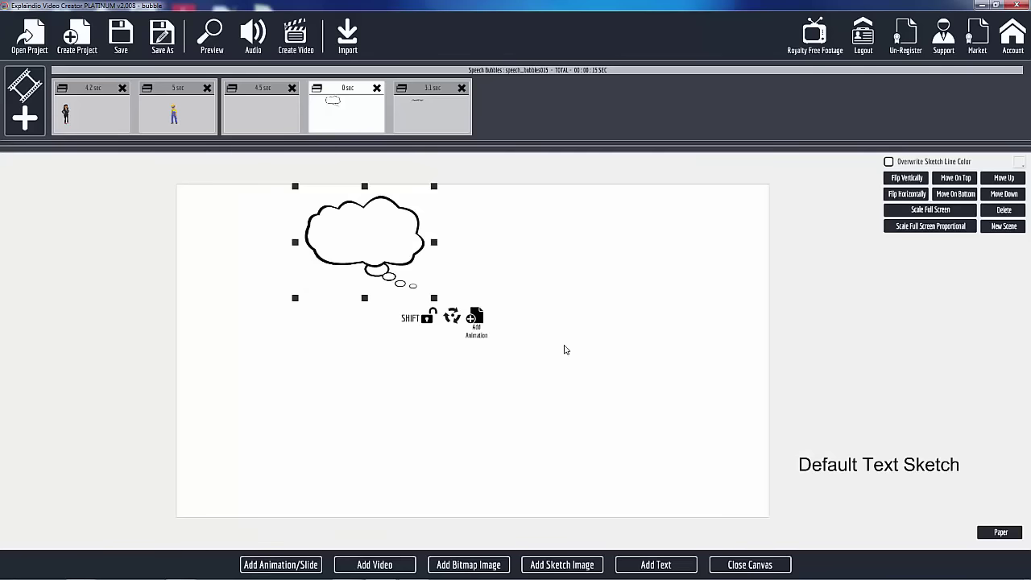
left_click(270, 112)
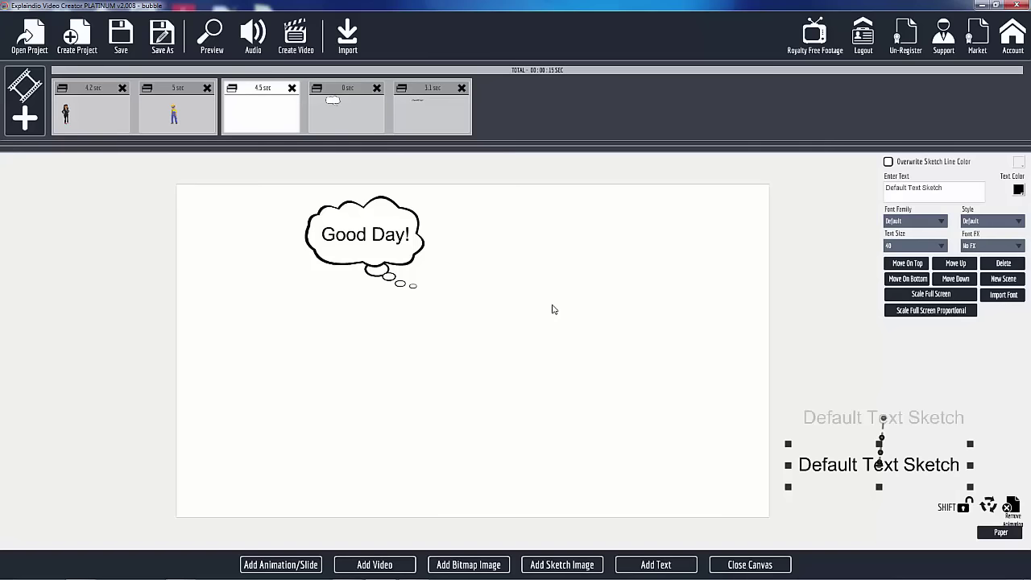
left_click(852, 419)
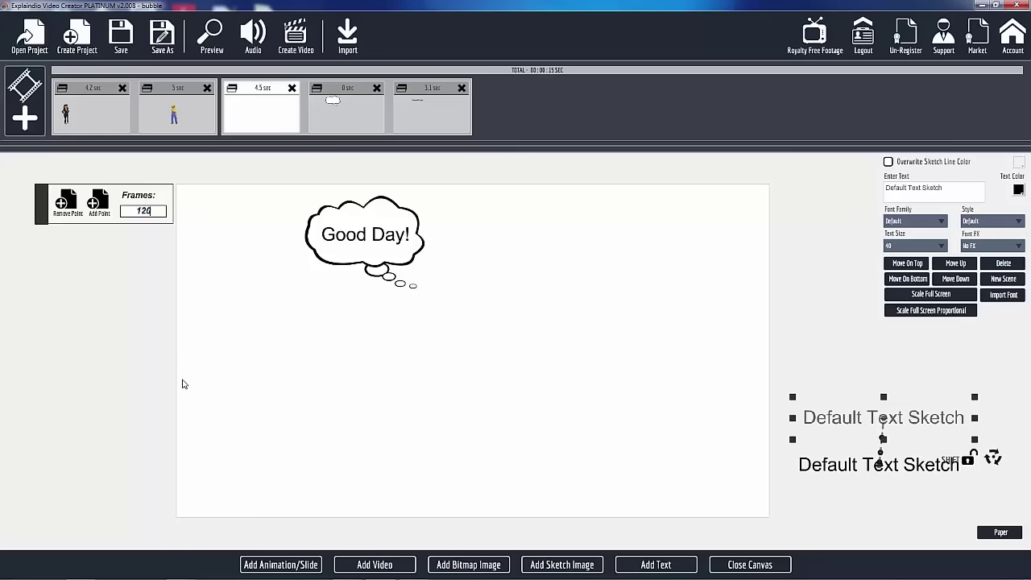
left_click(759, 566)
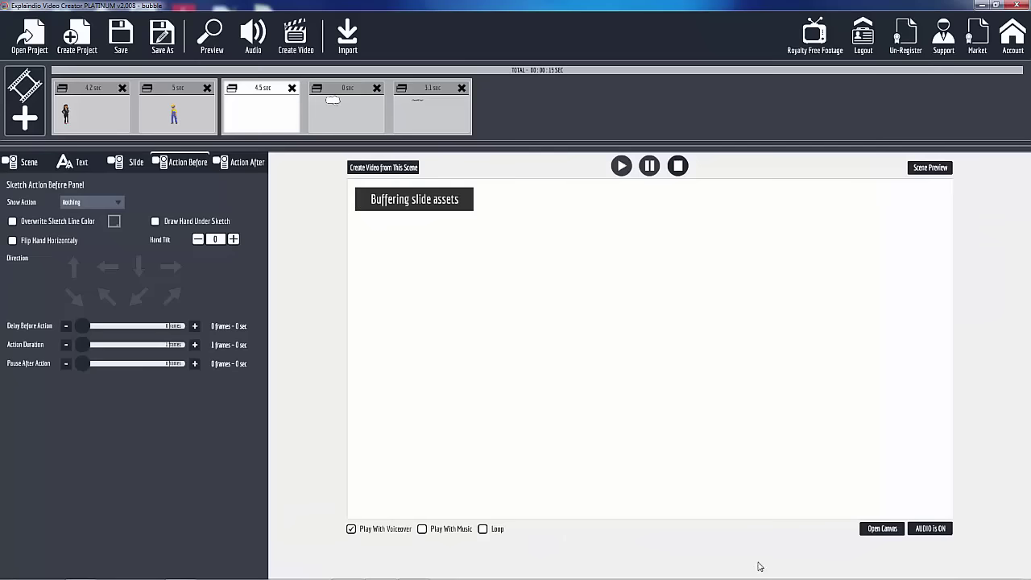
left_click(929, 168)
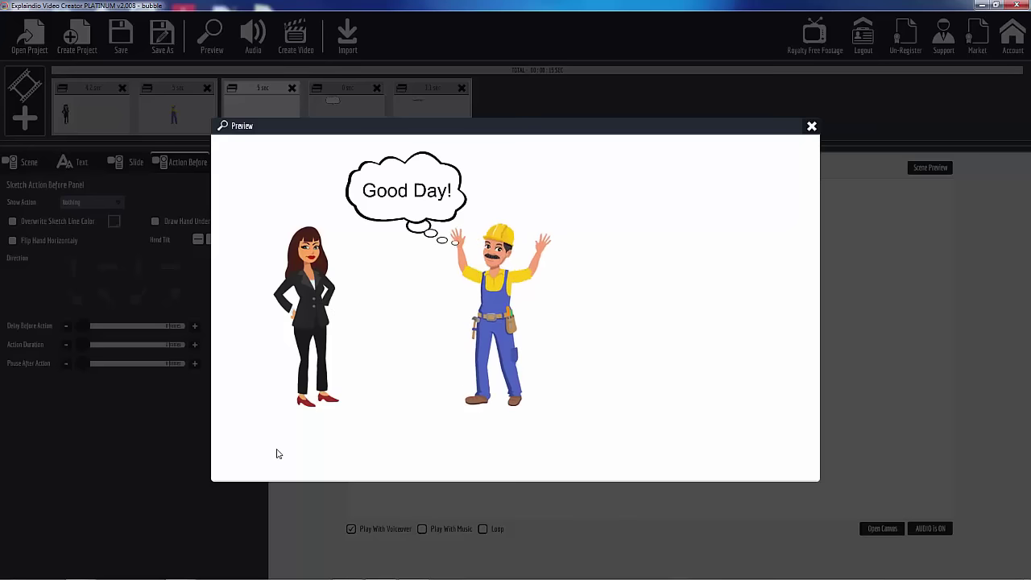
left_click(811, 127)
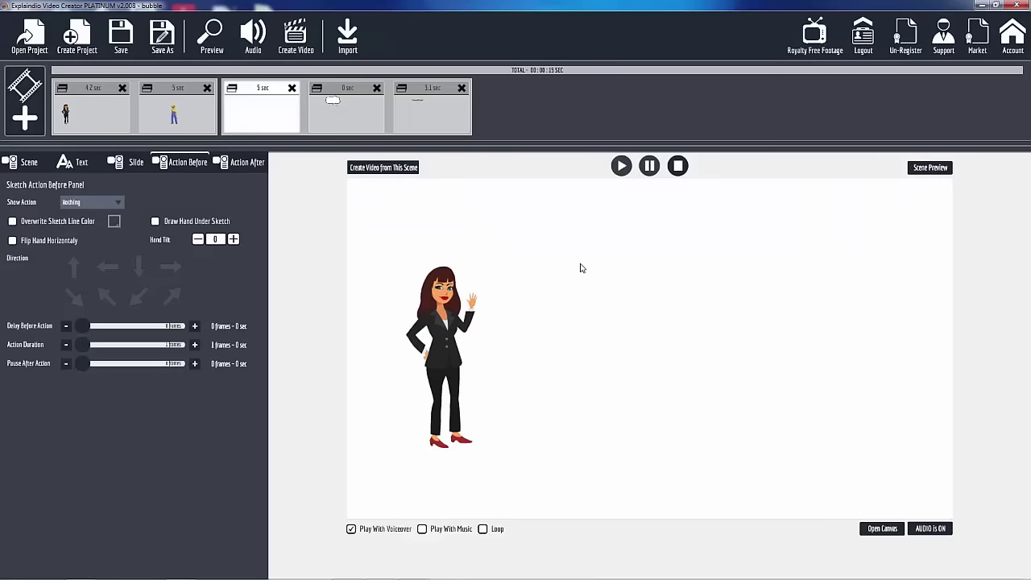
Step: Set the off-canvas placeholder text's animation to 110 frames, and preview the bubble scene again
left_click(885, 531)
left_click(859, 418)
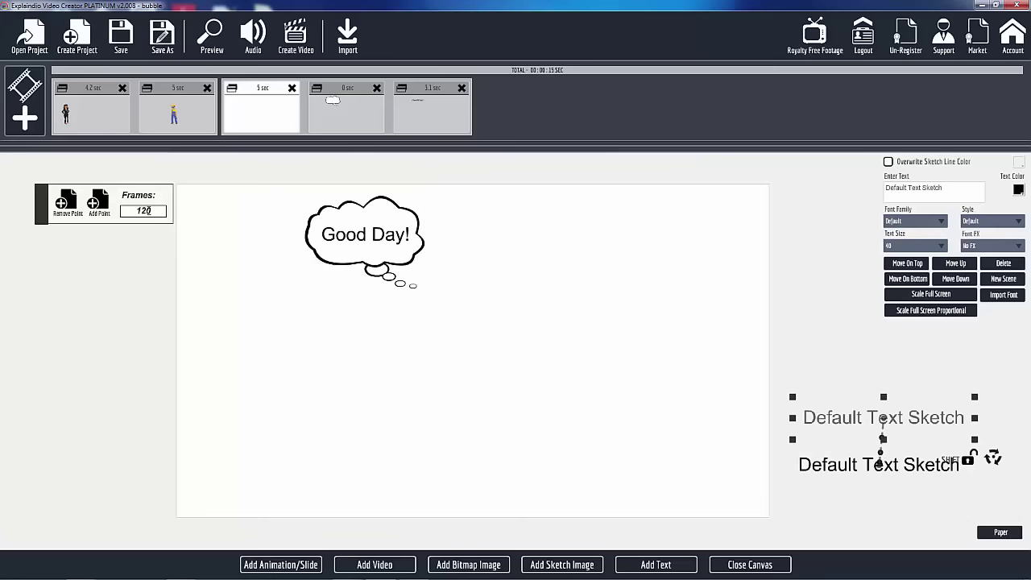
type("110")
left_click(753, 565)
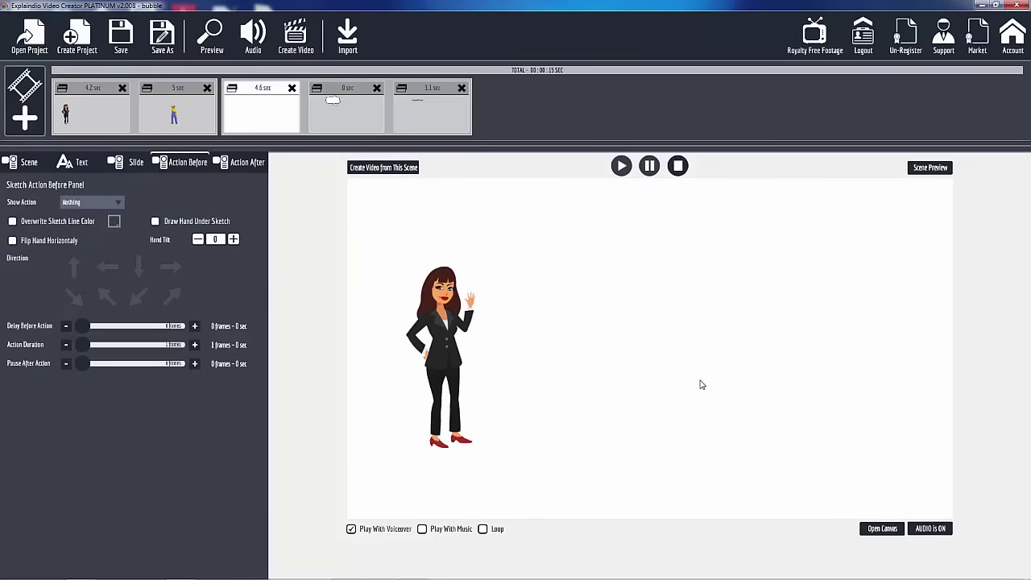
left_click(930, 167)
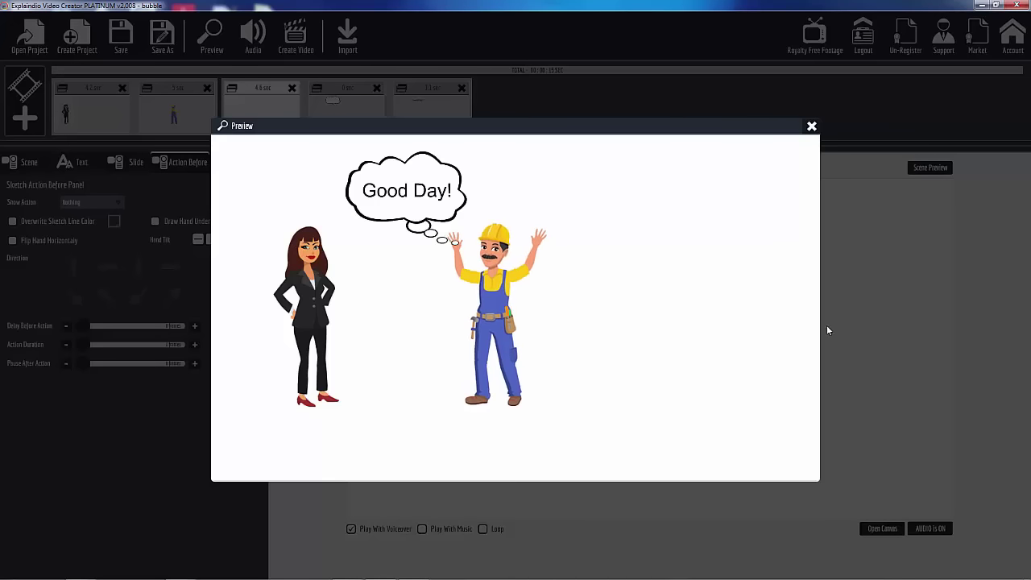
left_click(811, 127)
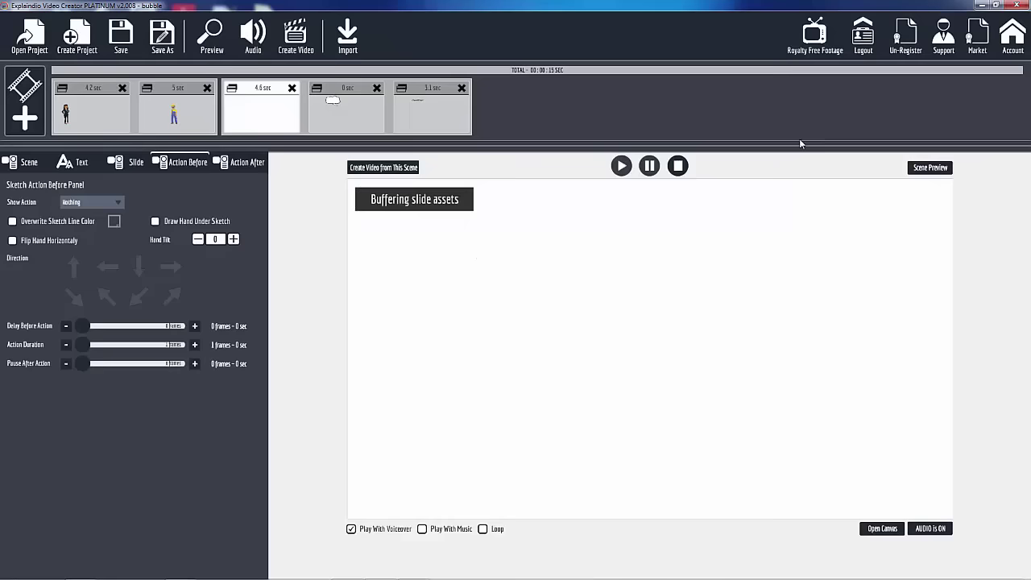
Step: Set the off-canvas placeholder text's animation to 106 frames, and preview the bubble scene
left_click(881, 528)
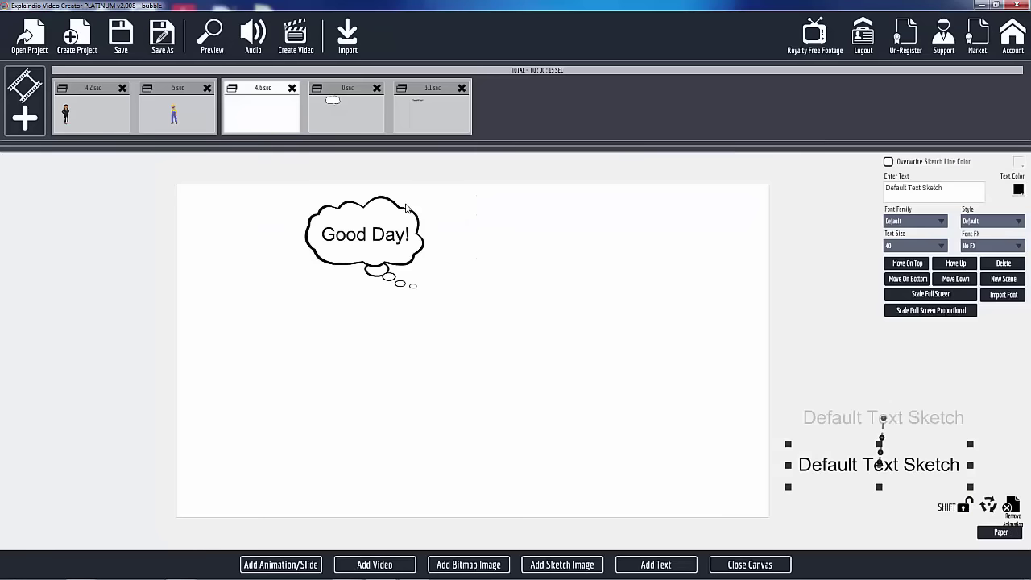
left_click(852, 422)
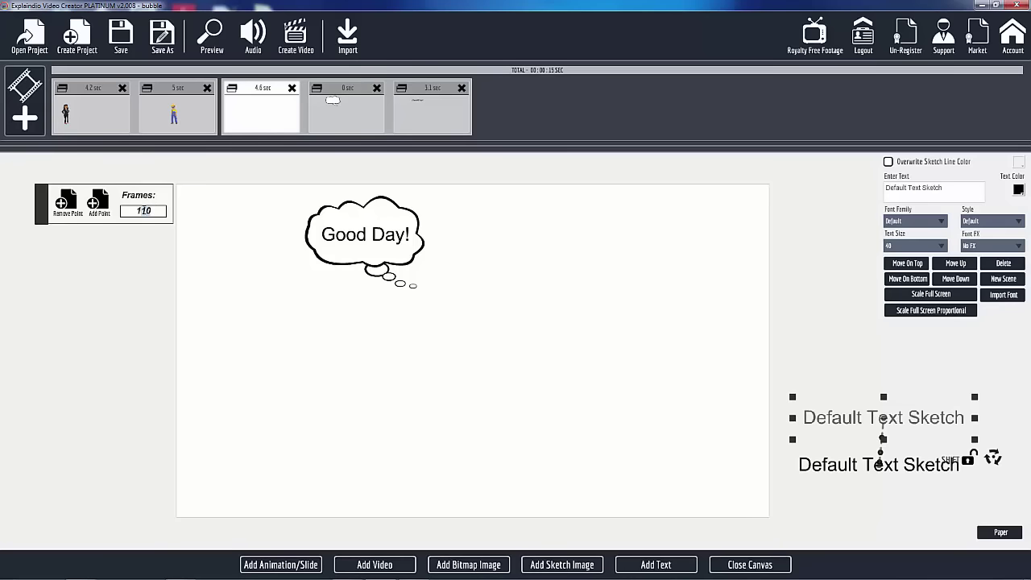
key("BackSpace")
key("BackSpace")
type("6")
left_click(736, 566)
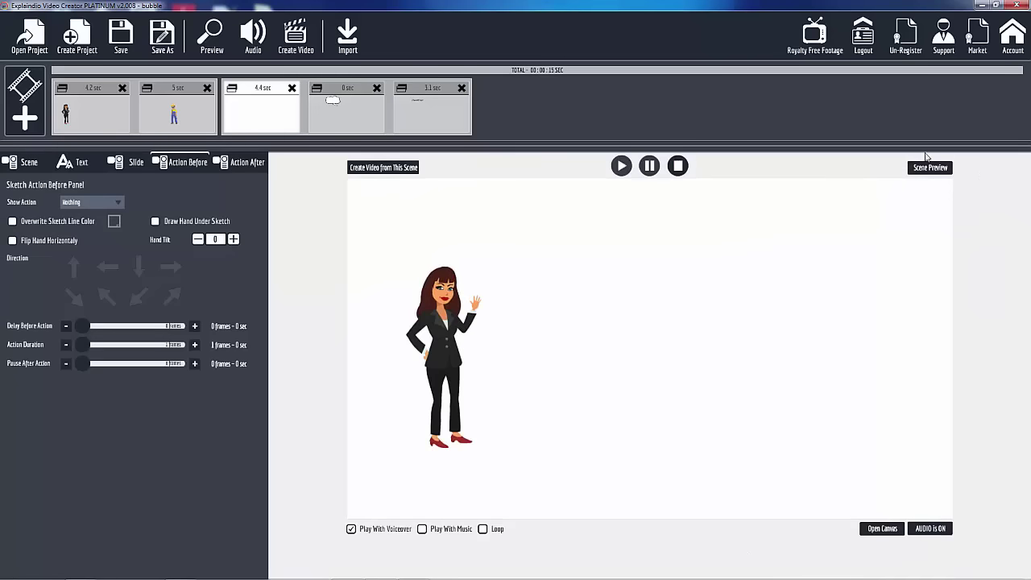
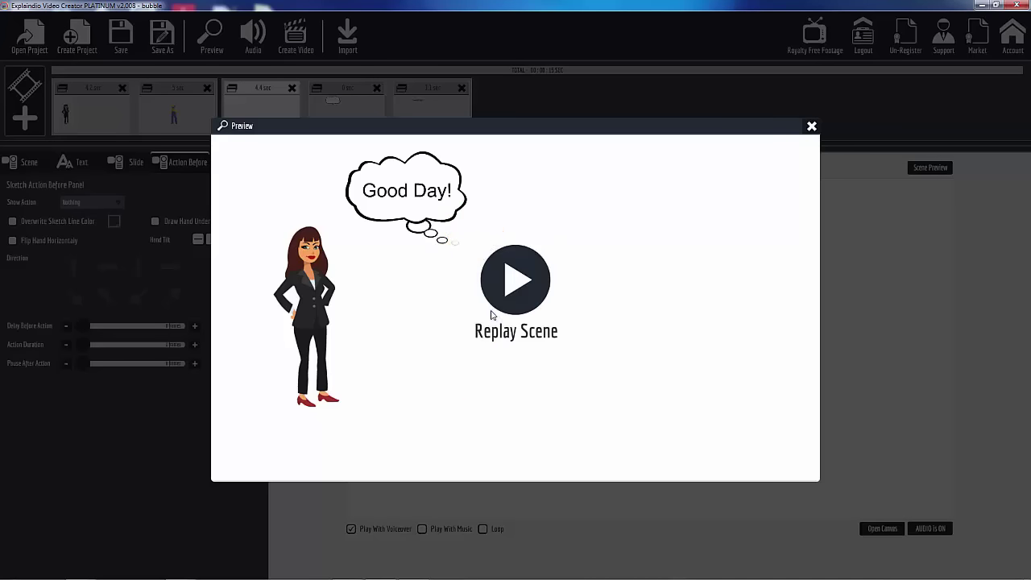
left_click(810, 127)
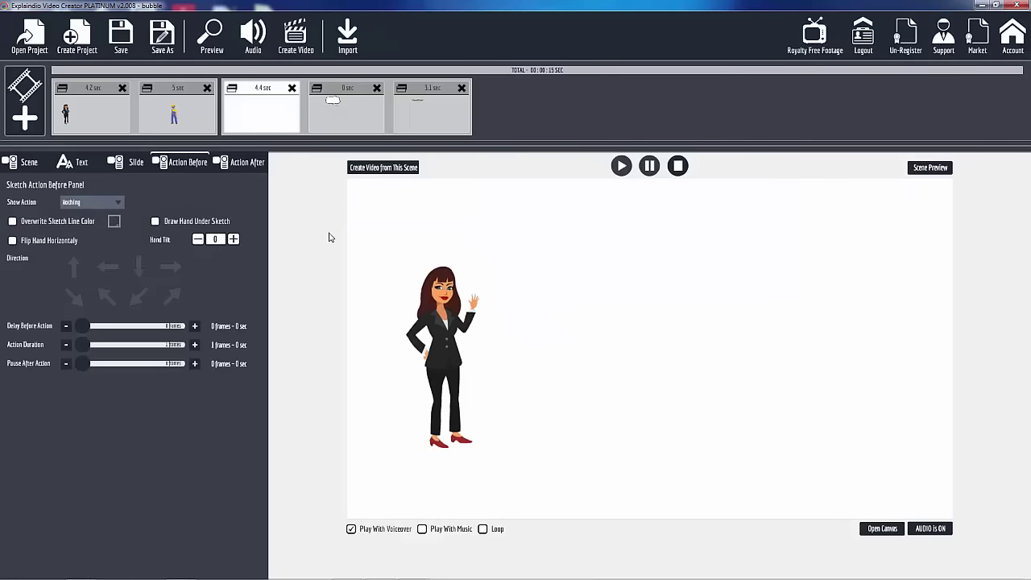
Step: Preview the character scene from the businesswoman slide to check the animation timing, and close the preview
left_click(129, 97)
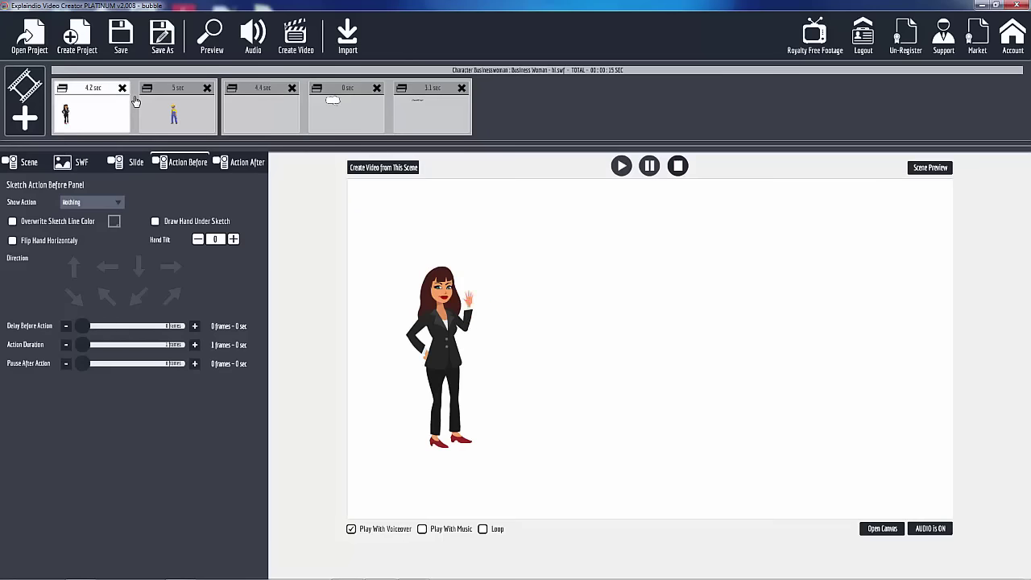
left_click(930, 167)
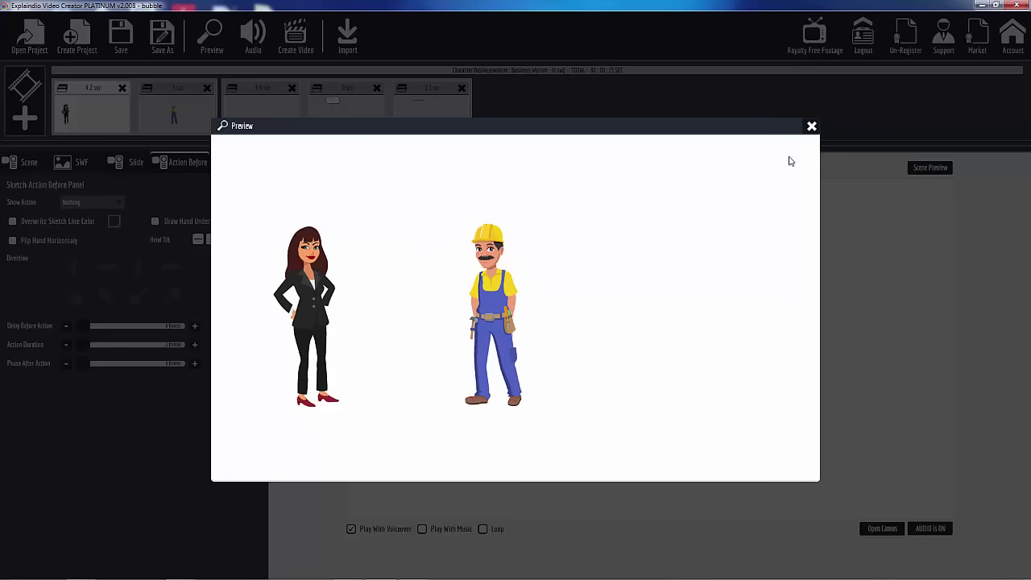
left_click(811, 126)
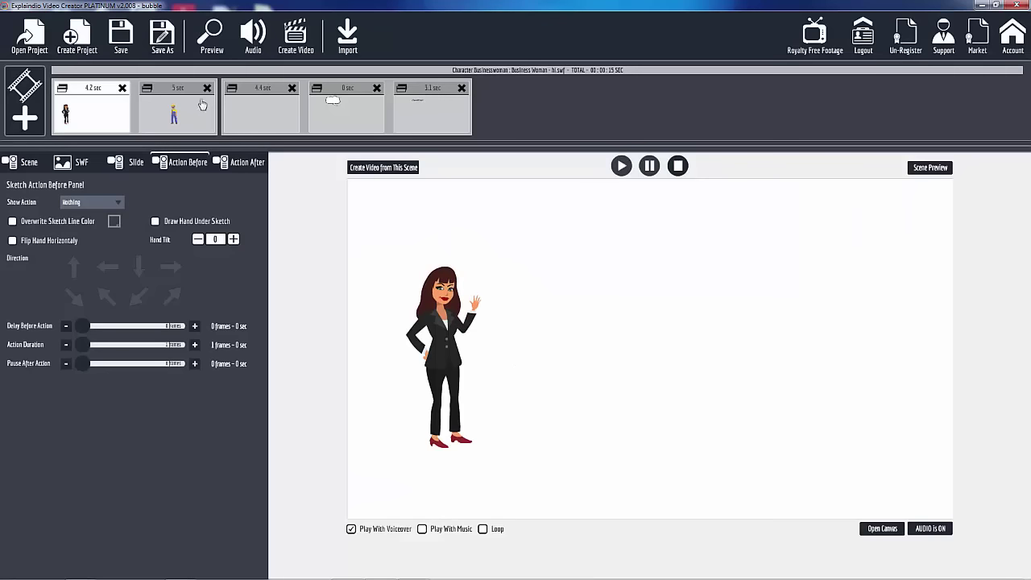
Step: Review the third slide's scene settings and its placeholder text's animation end point on the canvas
left_click(306, 103)
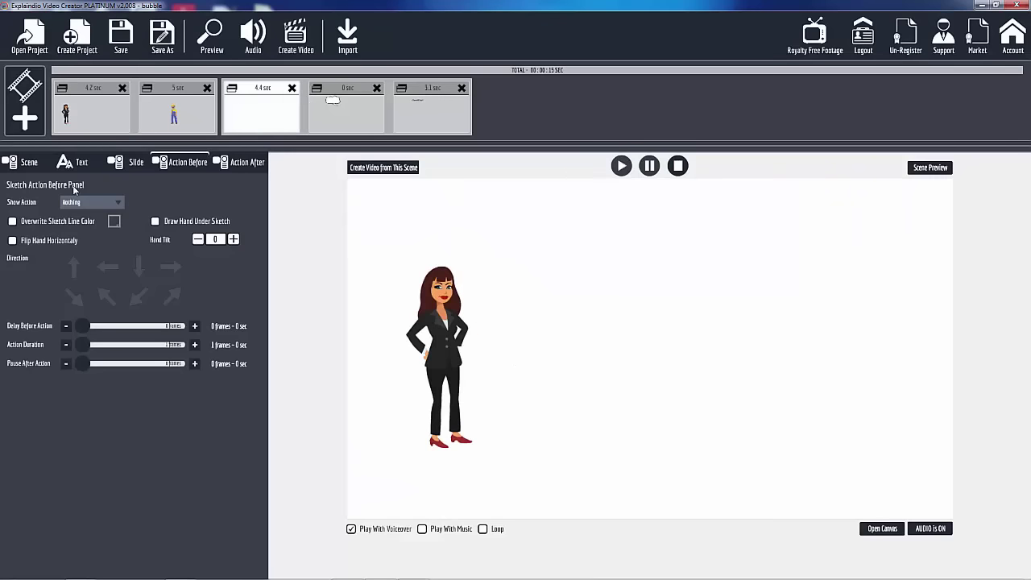
left_click(25, 162)
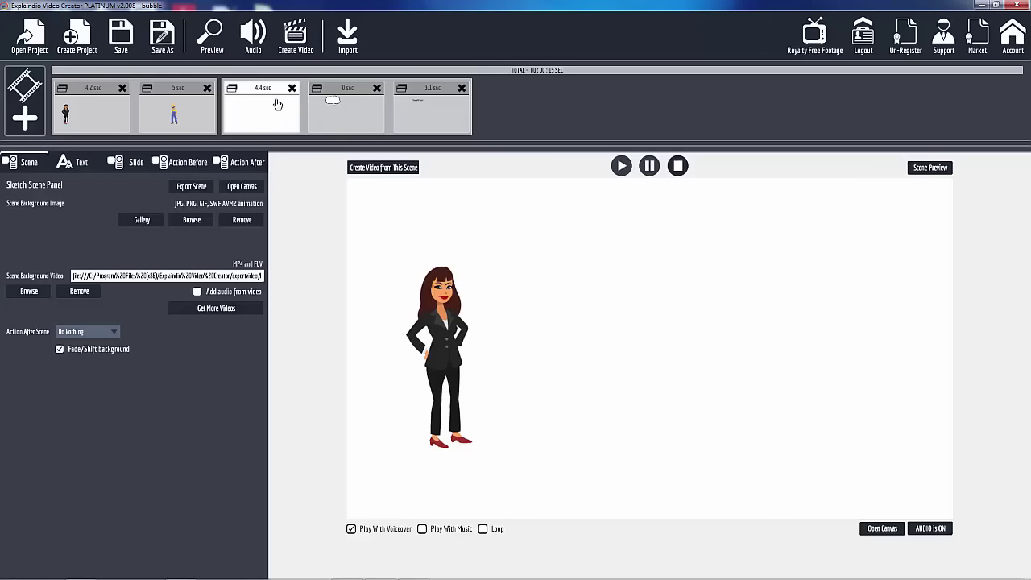
left_click(886, 529)
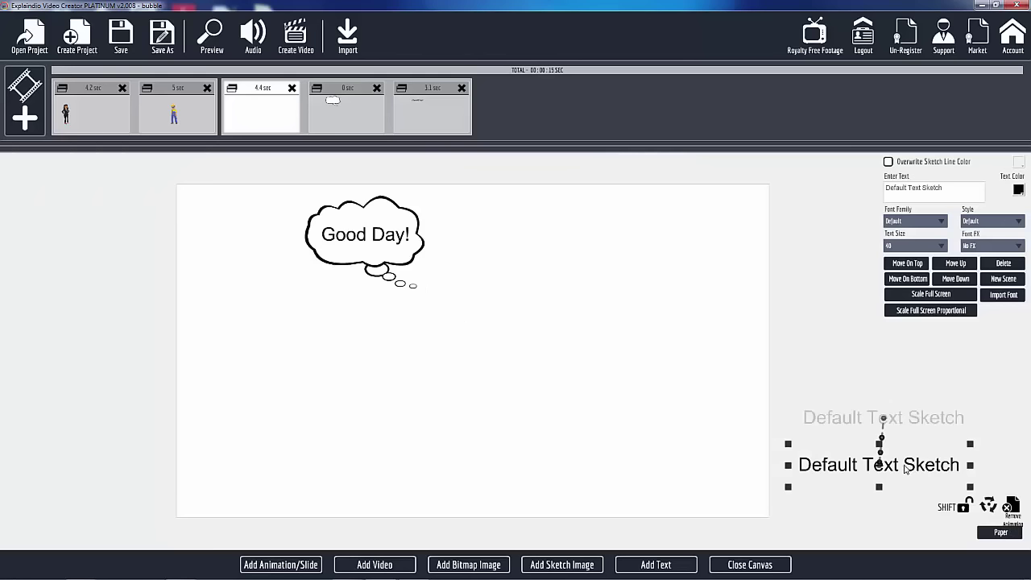
left_click(902, 419)
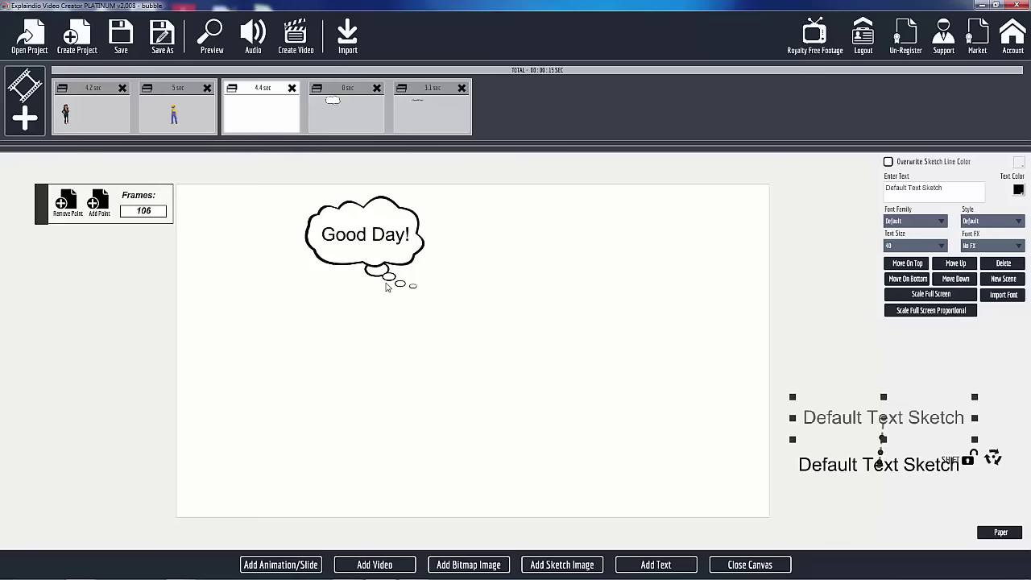
left_click(740, 566)
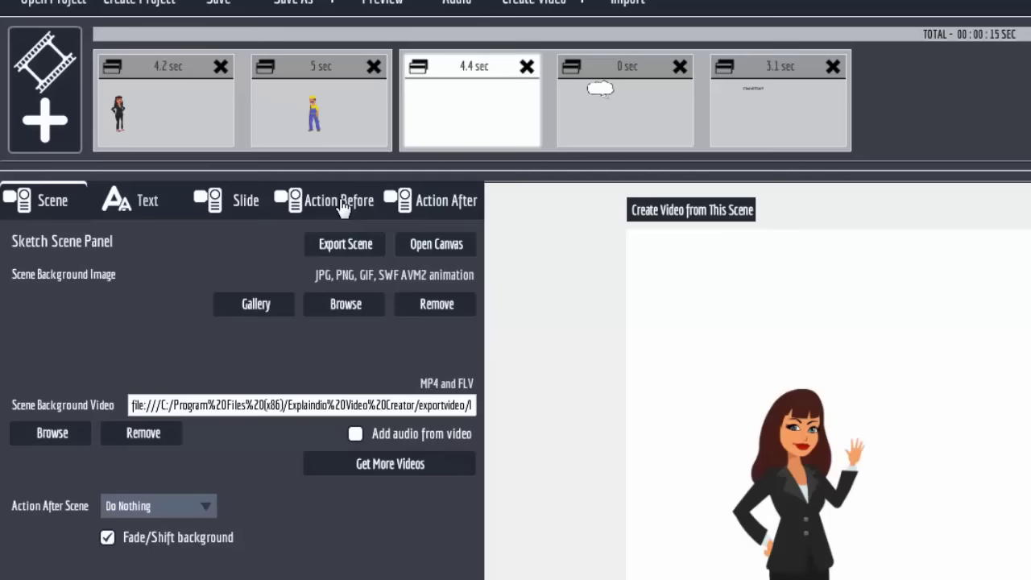
Step: Try an action-before duration of 28 frames on the third slide, and return it to 1 frame
left_click(270, 187)
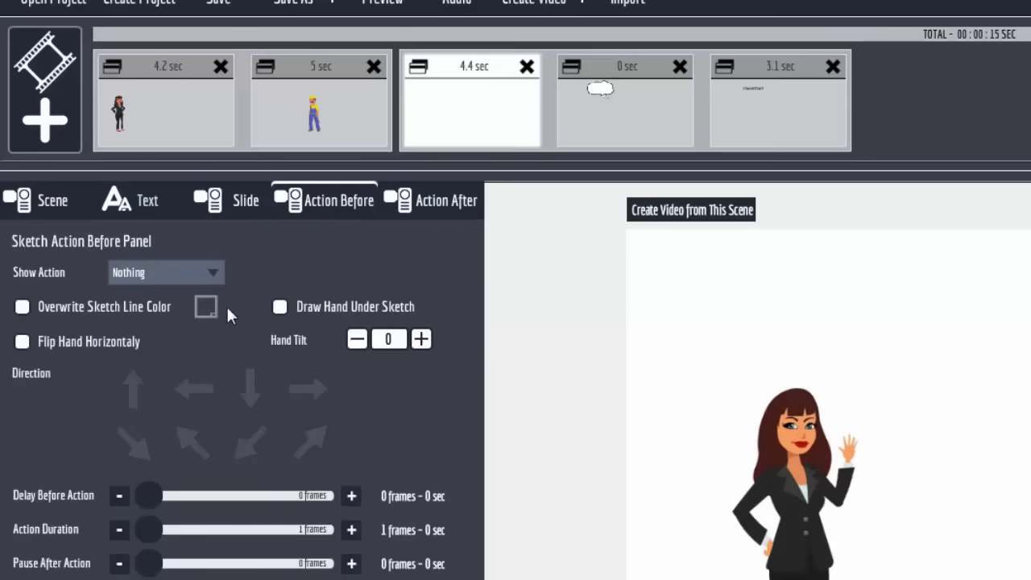
left_click_drag(153, 533, 162, 541)
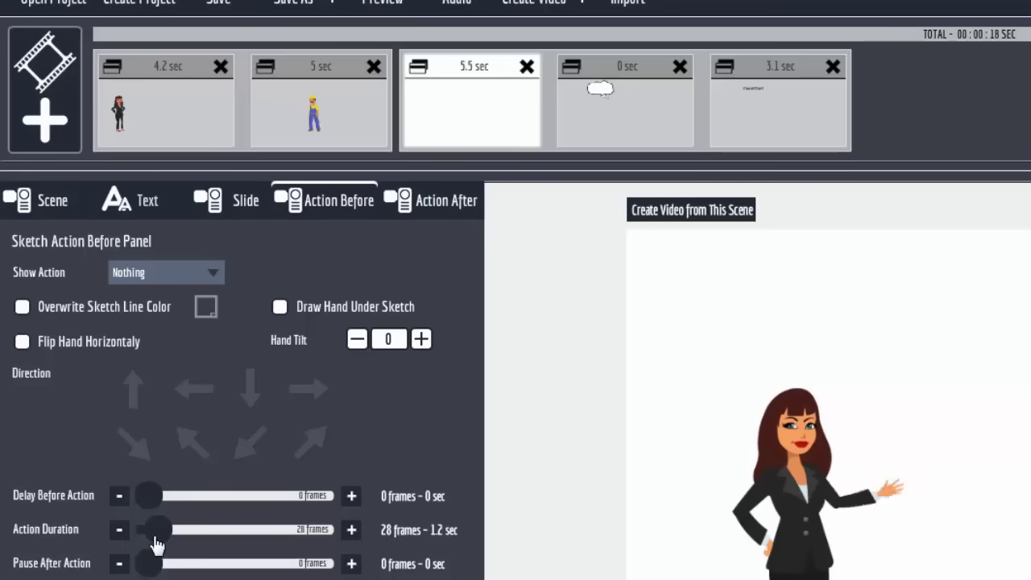
left_click_drag(157, 529, 105, 543)
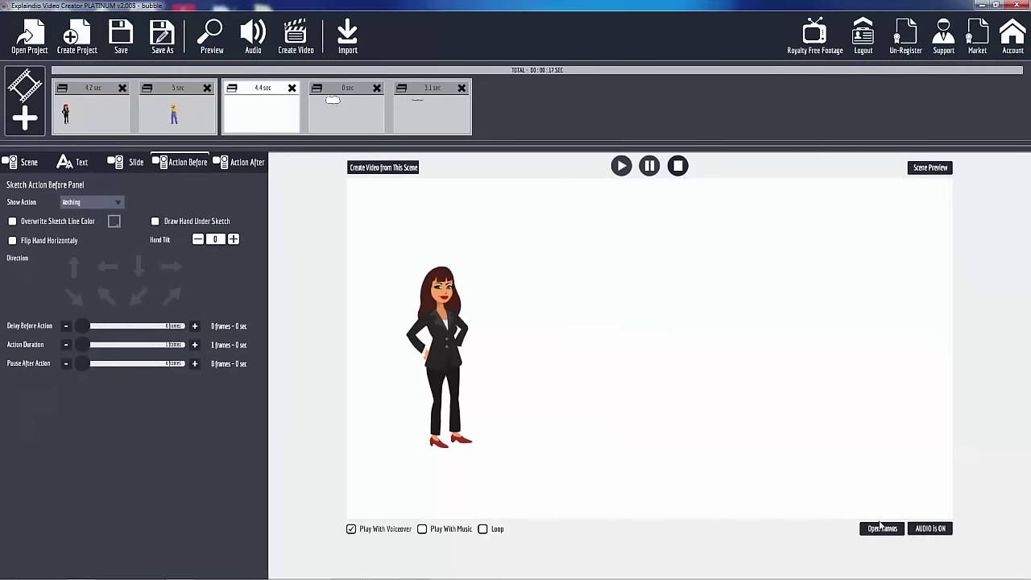
Step: Reopen the canvas and show the frame setting at the end of the placeholder text's animation
left_click(882, 528)
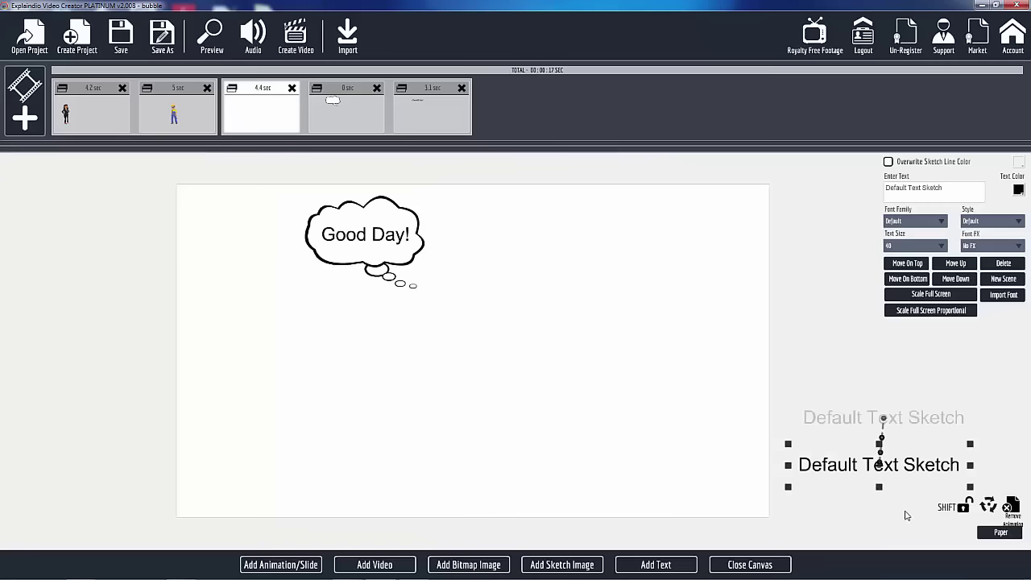
left_click(866, 424)
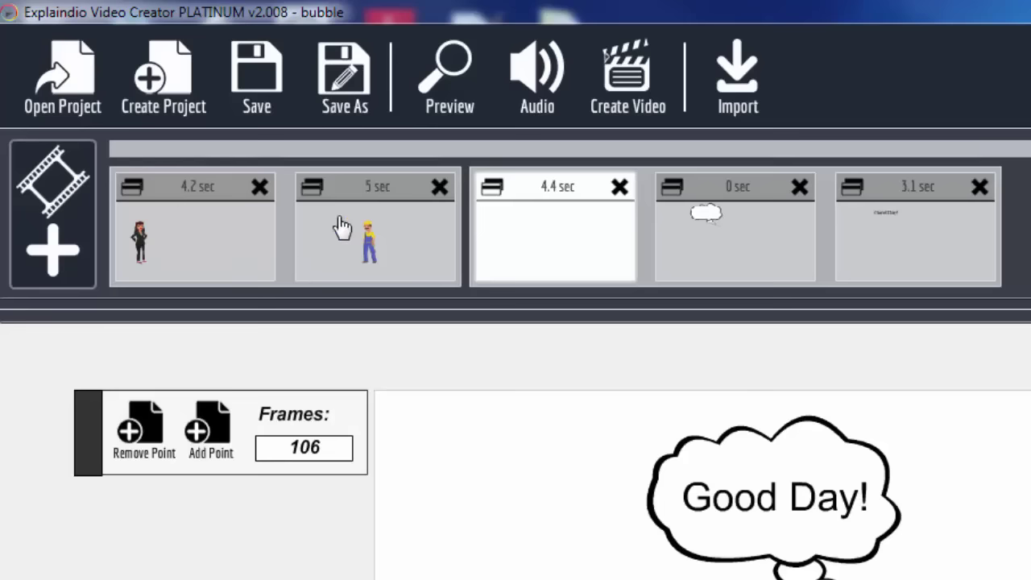
Step: Review the businesswoman slide on the canvas, close the canvas, and show the third slide's scene settings
left_click(274, 210)
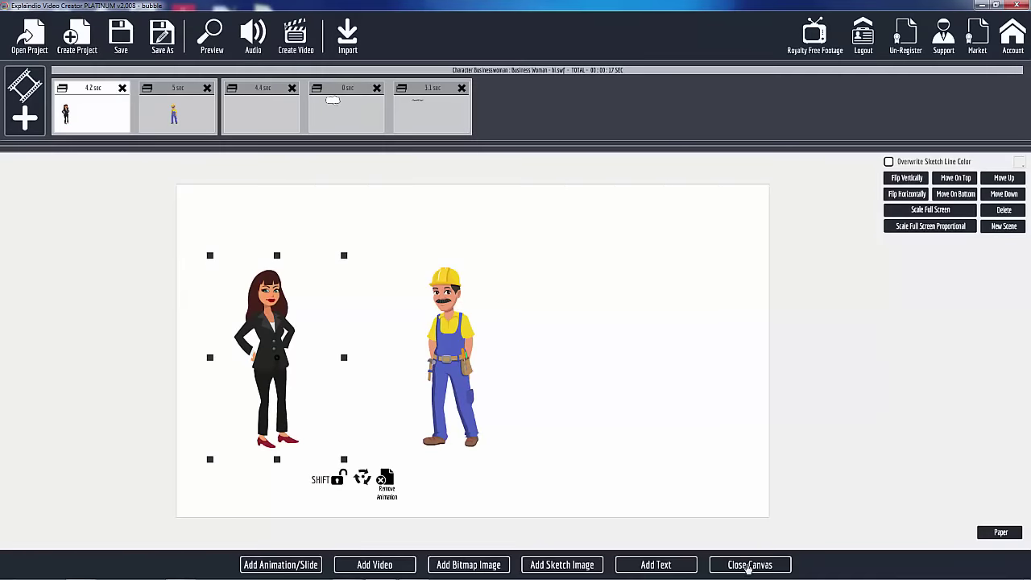
left_click(747, 563)
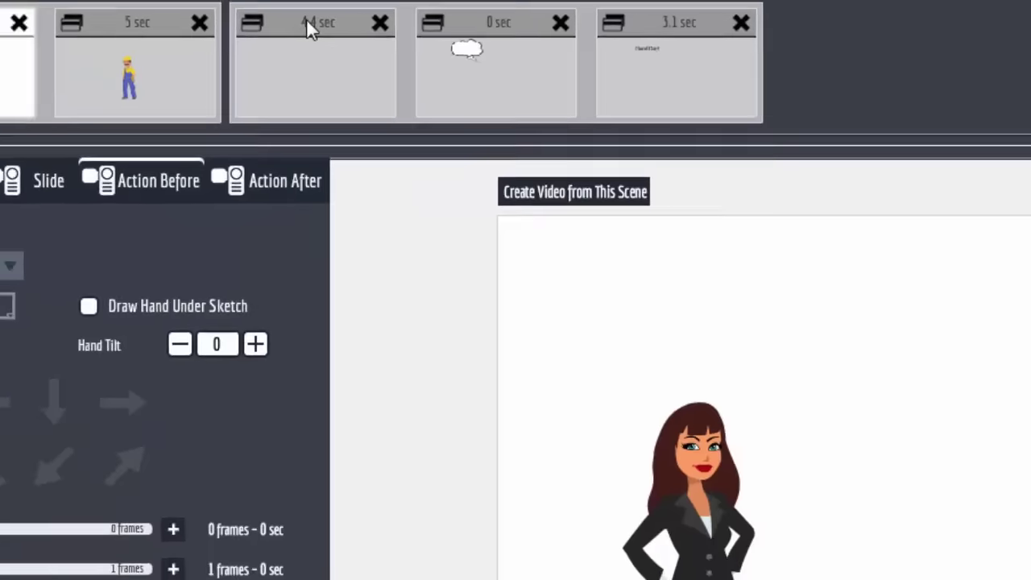
left_click(153, 8)
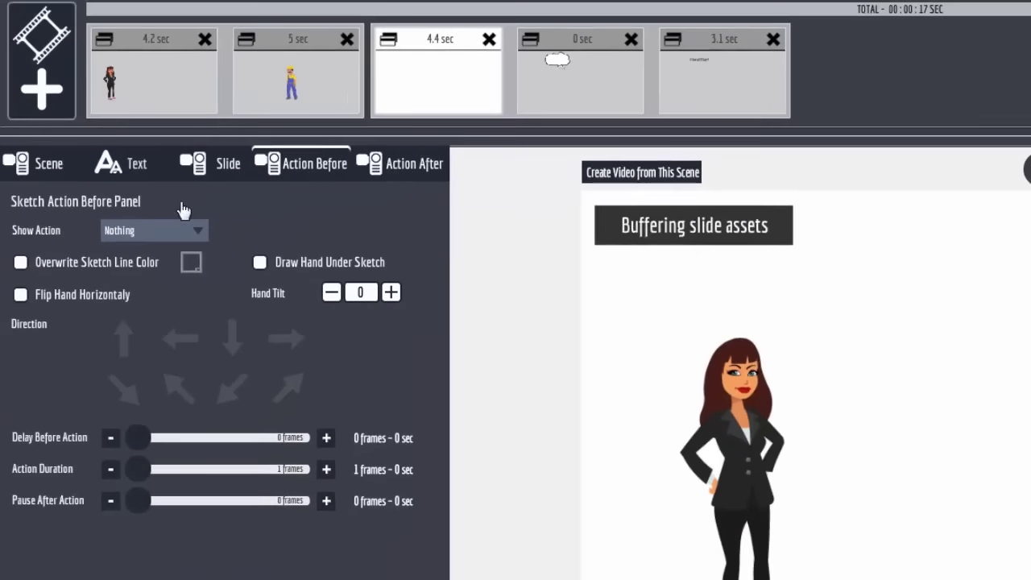
left_click(18, 165)
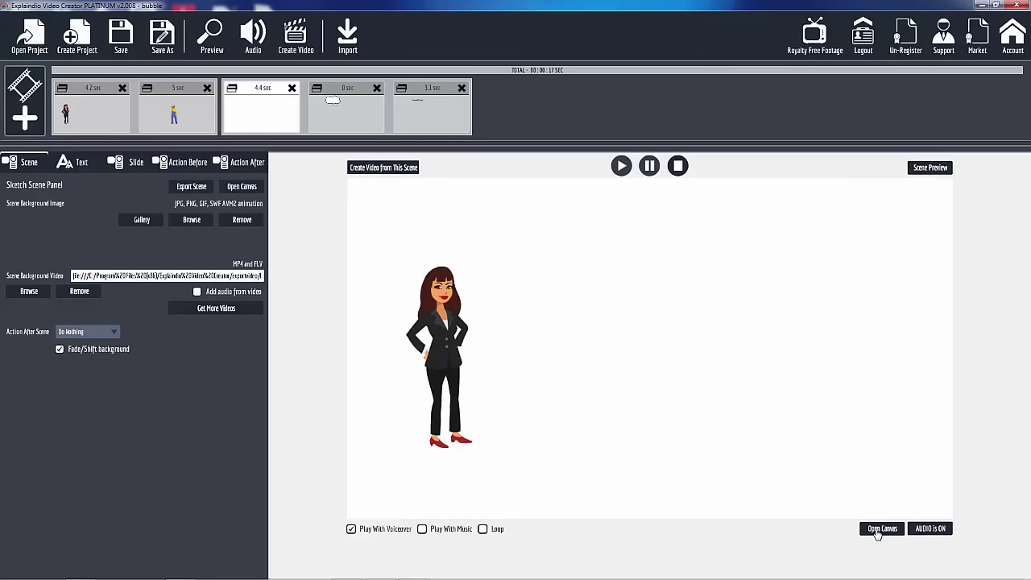
Step: Reopen the canvas and examine the placeholder text's animation end point, the thought bubble slide and the "Good Day!" text slide
left_click(882, 529)
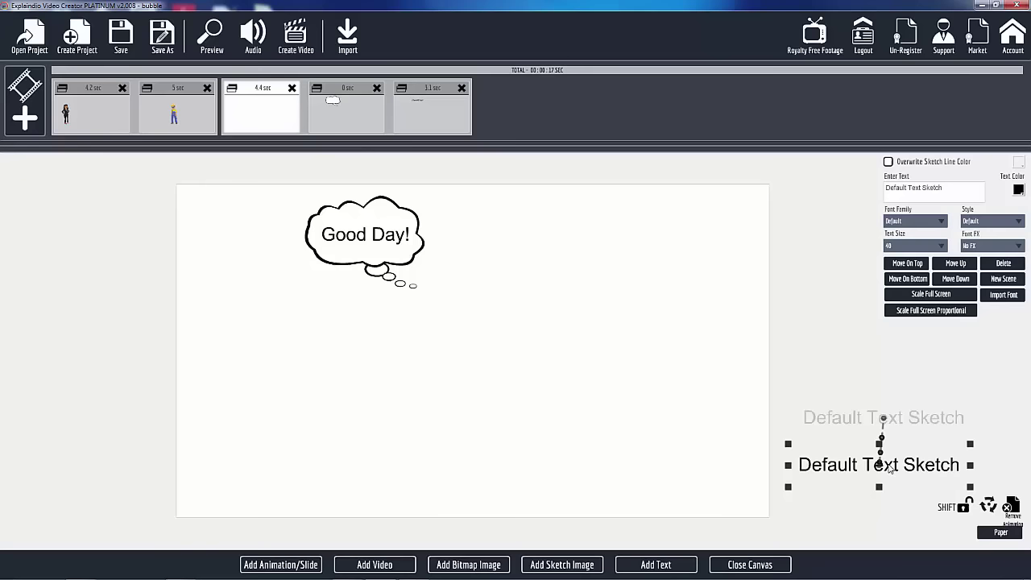
left_click(896, 418)
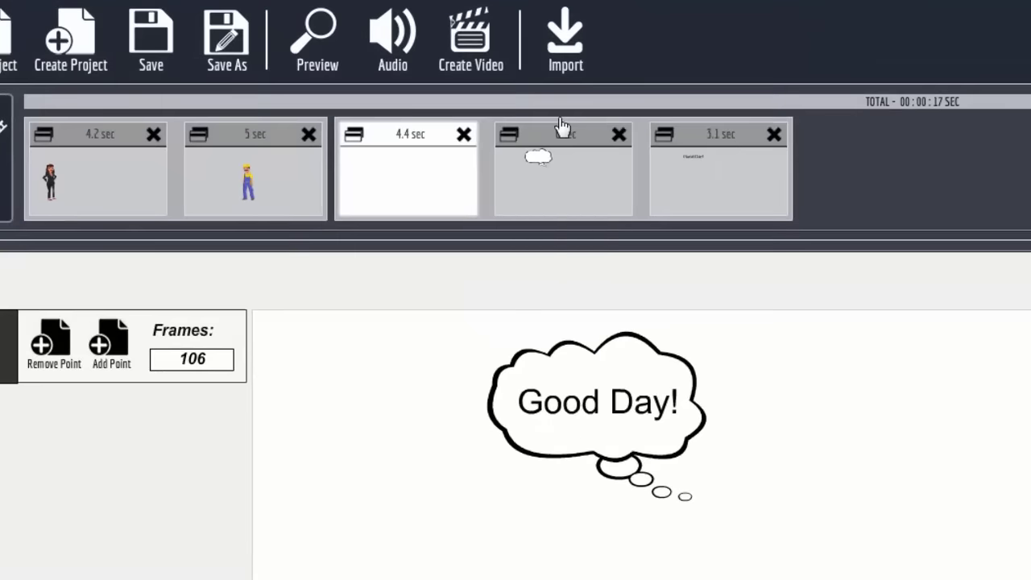
left_click(562, 139)
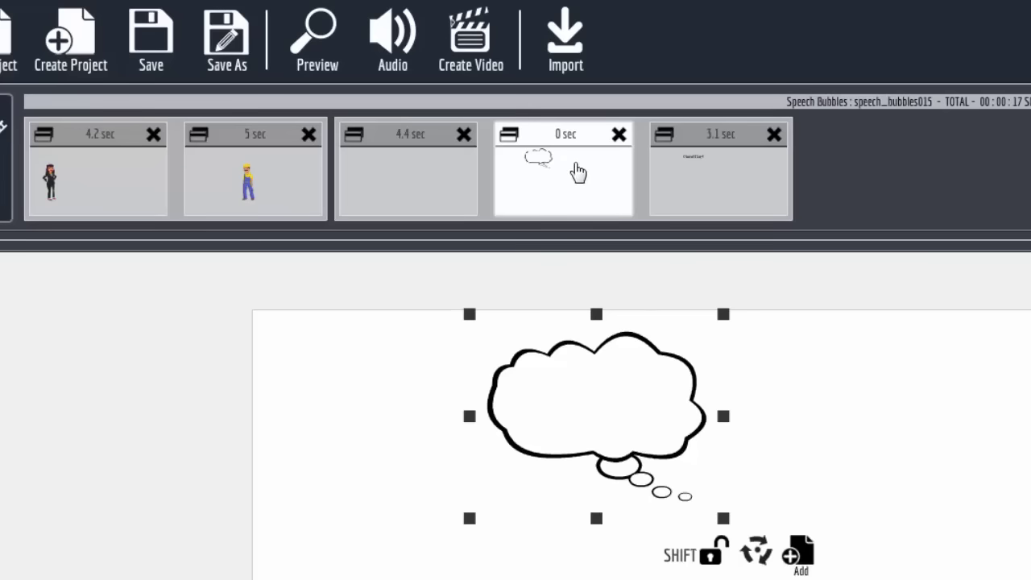
left_click(717, 138)
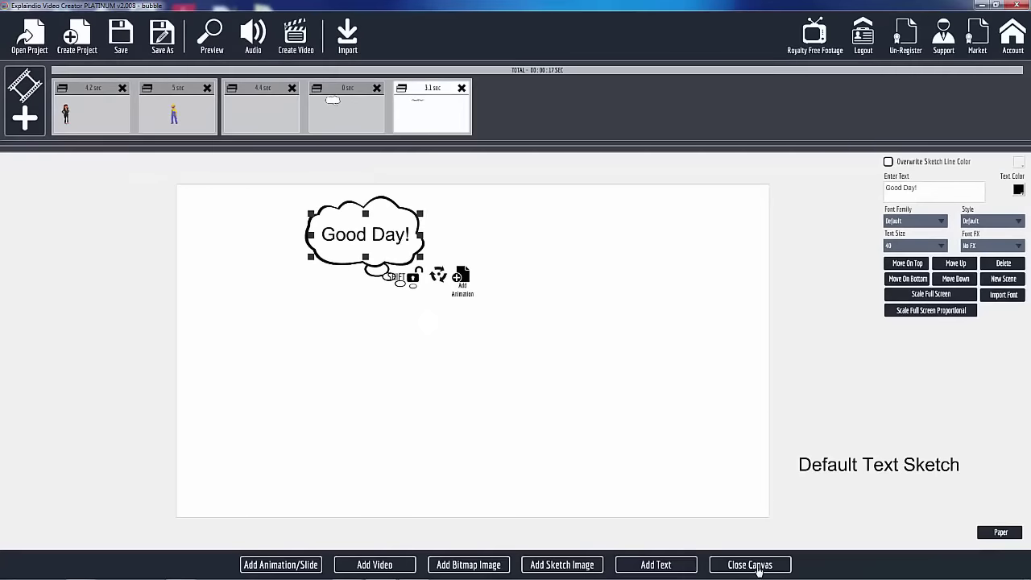
Step: Close the canvas, preview the thought bubble scene to check when the bubble and text appear, and close the preview
left_click(757, 564)
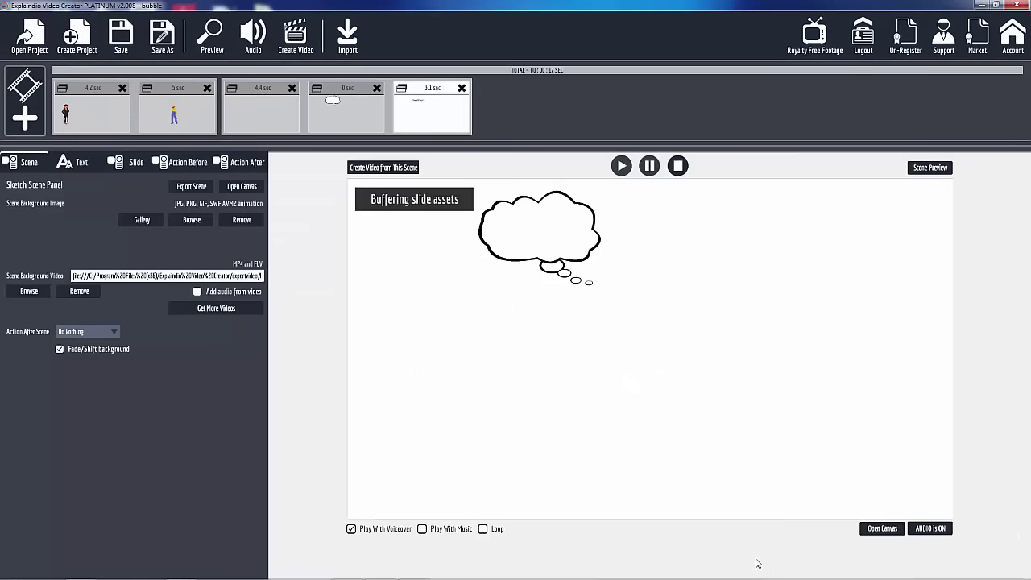
left_click(930, 169)
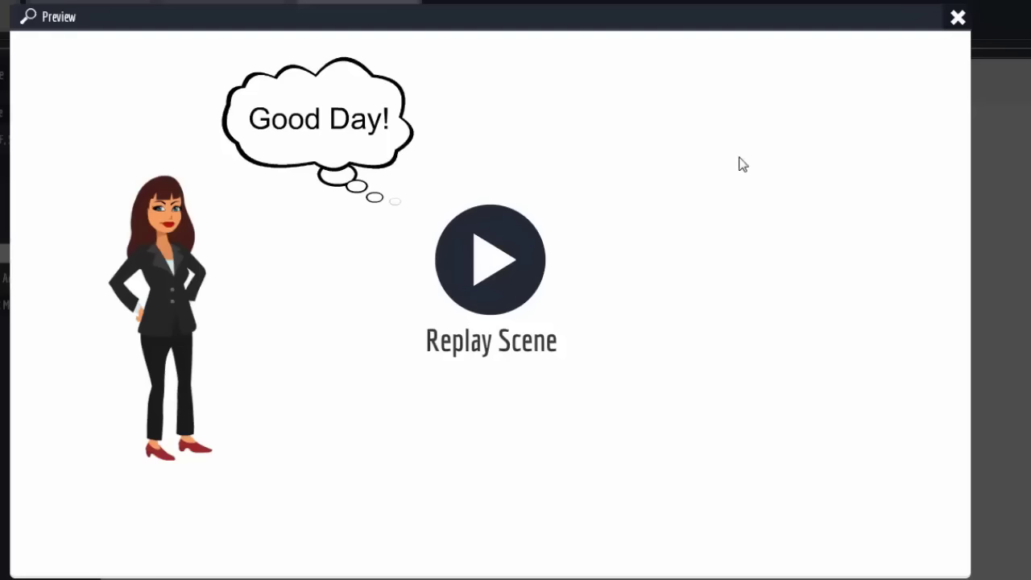
left_click(957, 18)
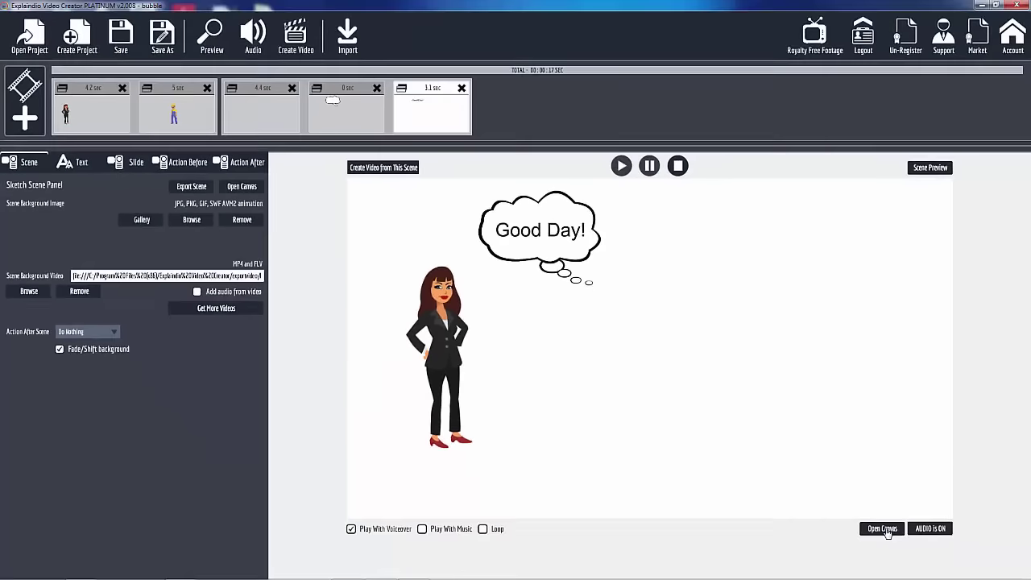
Step: Return to the canvas and review the off-canvas placeholder text's animation end point and the thought bubble
left_click(886, 529)
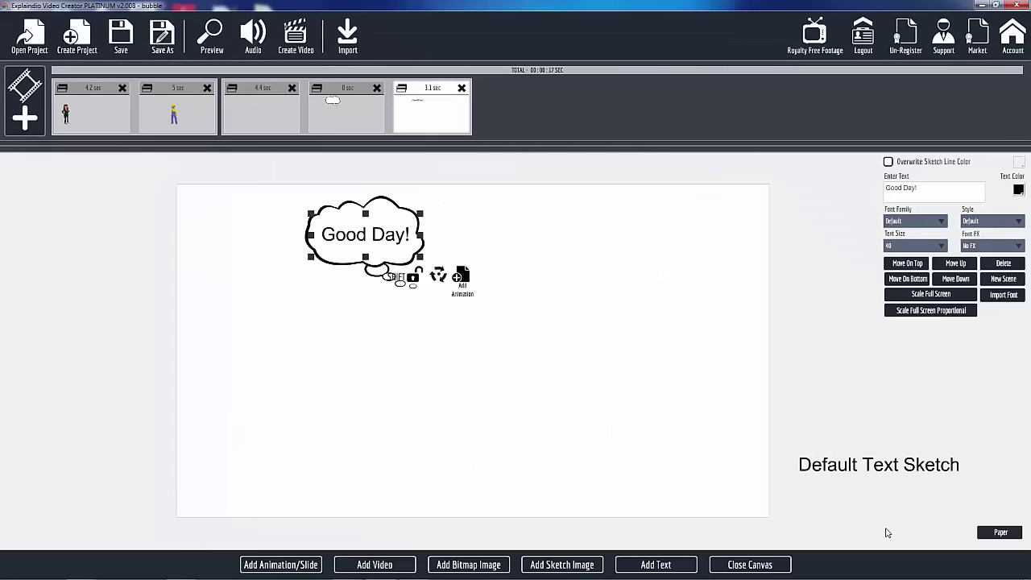
left_click(885, 465)
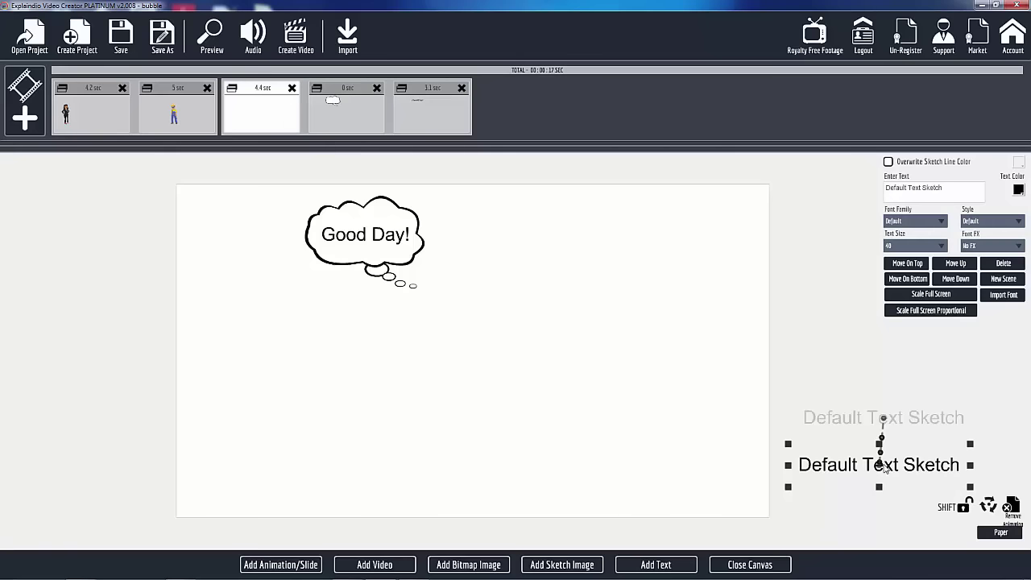
left_click(857, 419)
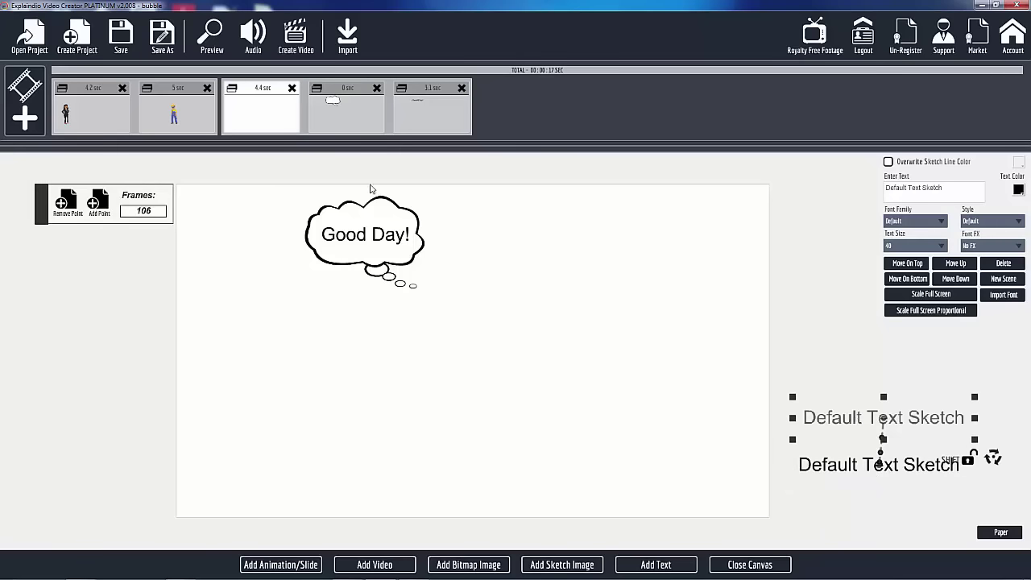
left_click(361, 208)
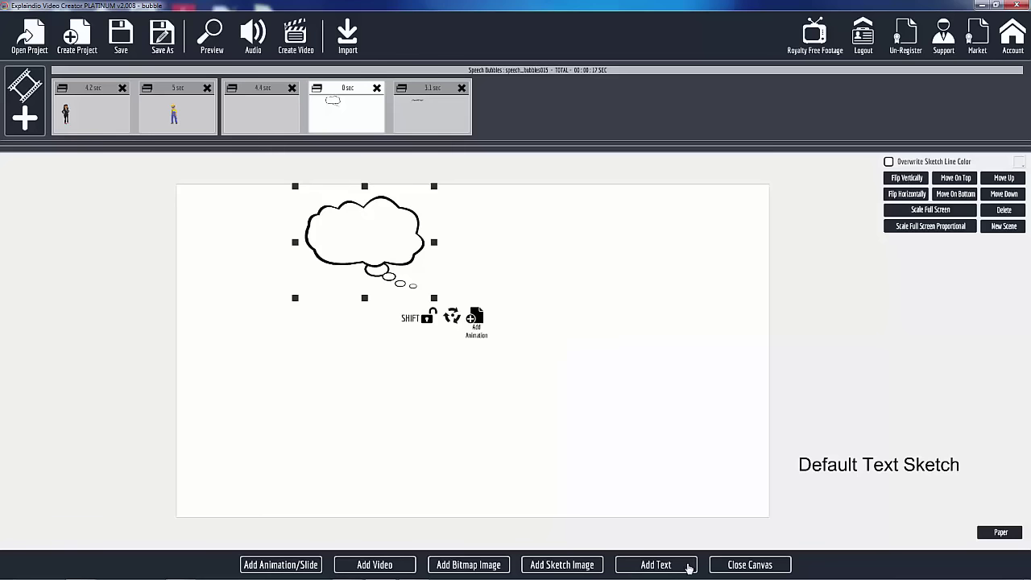
Step: Add the clock sketch image from the personal library after the "Good Day!" text slide and place it off the canvas, above the placeholder text
left_click(442, 100)
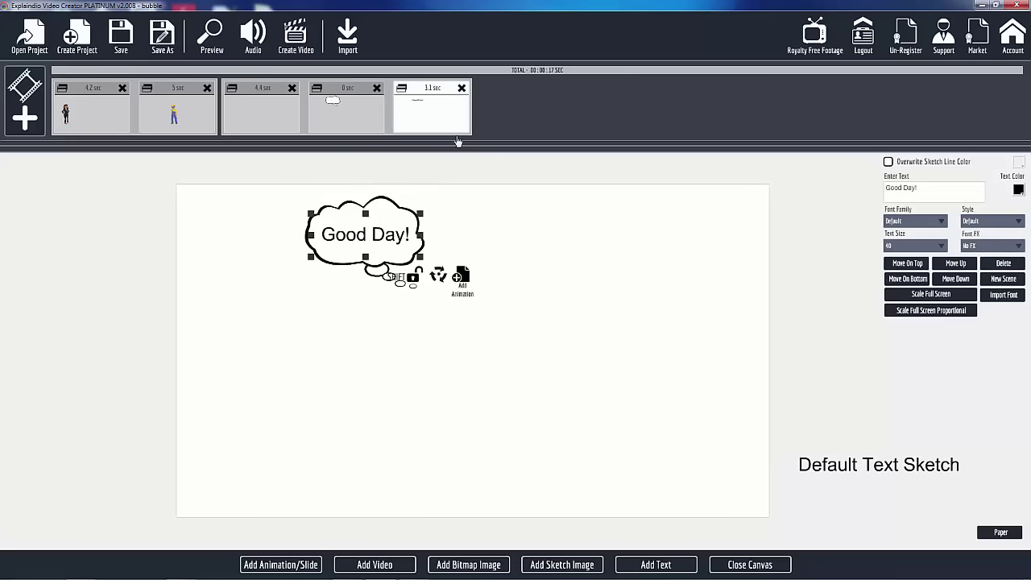
left_click(559, 564)
left_click(585, 352)
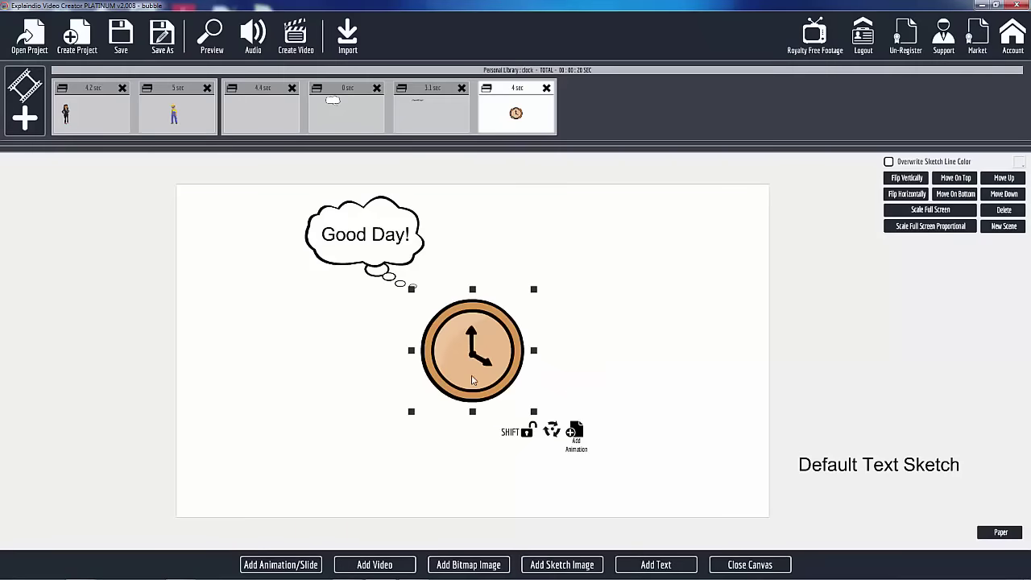
left_click_drag(482, 381, 667, 453)
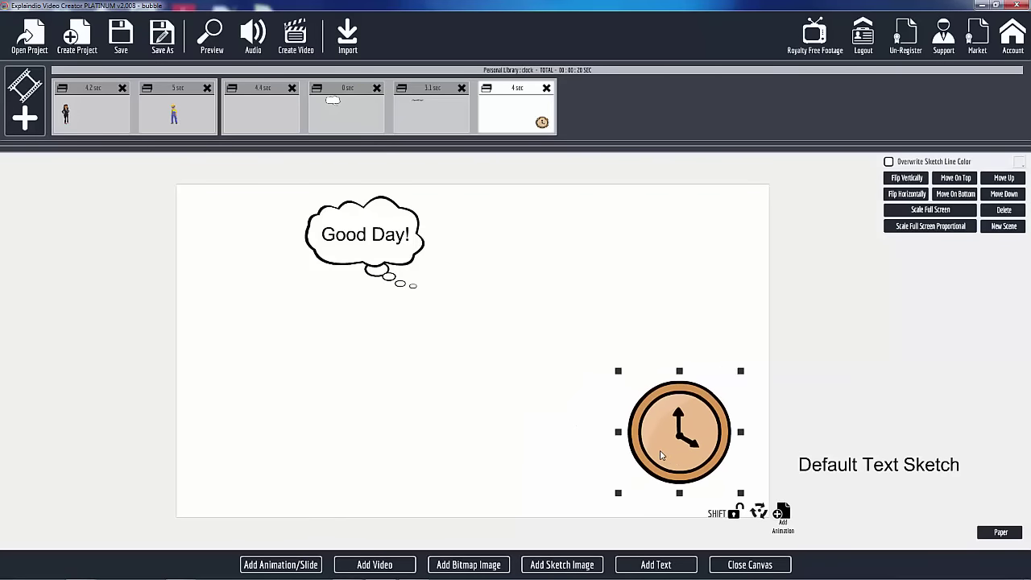
mouse_move(658, 456)
left_mouse_down()
mouse_move(829, 398)
mouse_move(840, 374)
left_mouse_up()
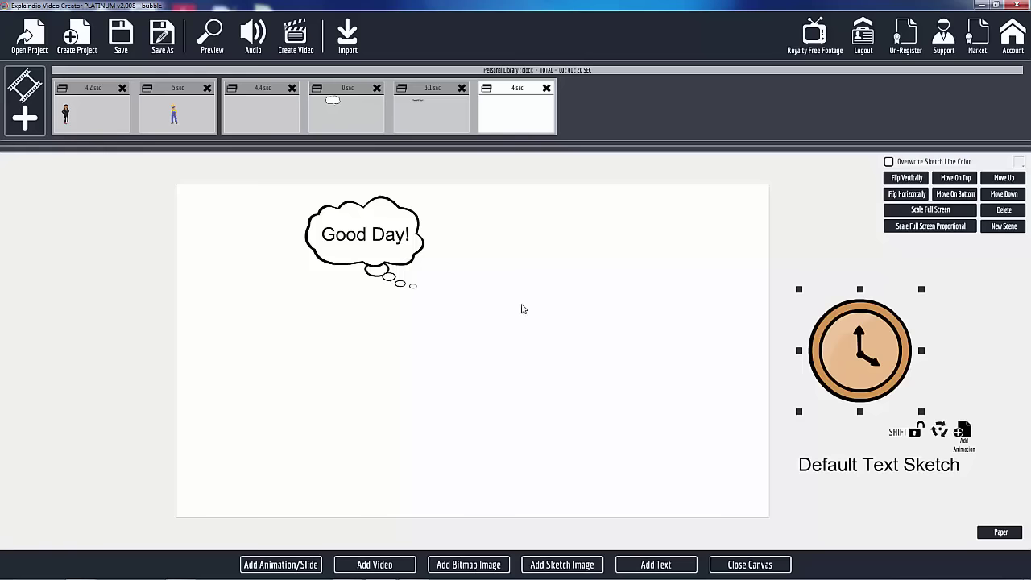
Step: Add an animation to the clock that ends inside the canvas, level with its off-canvas start, and close the canvas
left_click(963, 434)
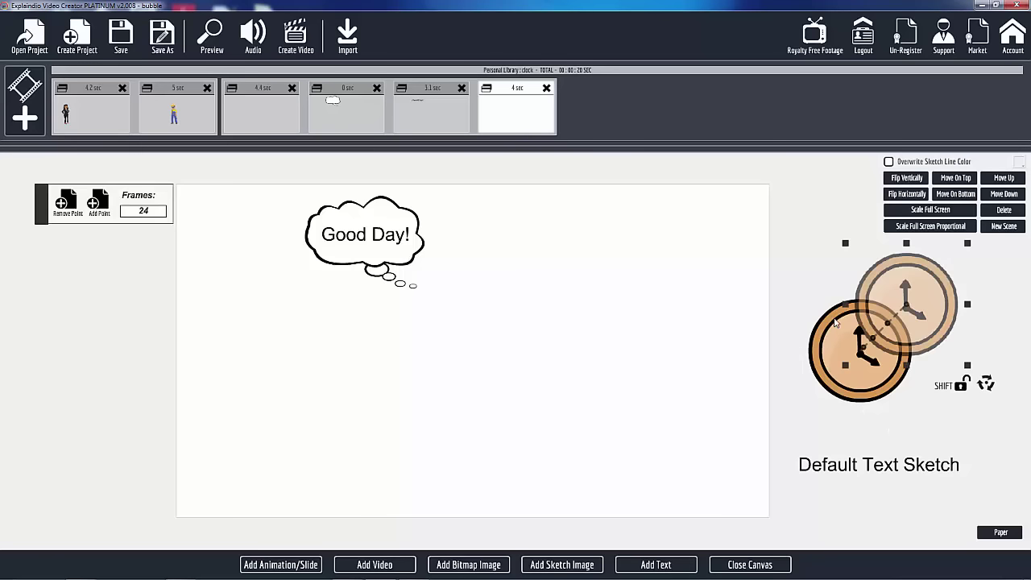
left_click_drag(910, 312, 637, 356)
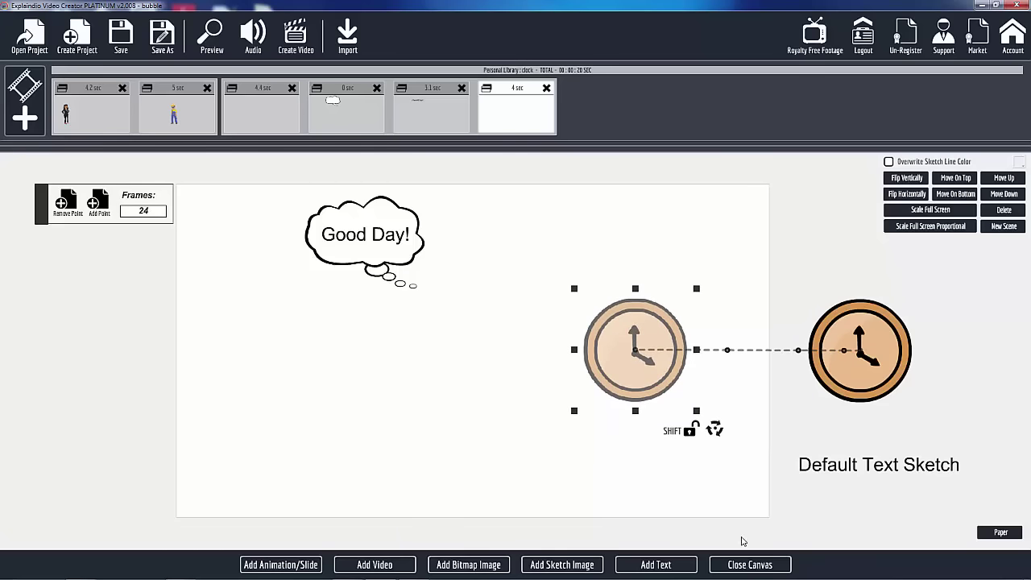
left_click(745, 565)
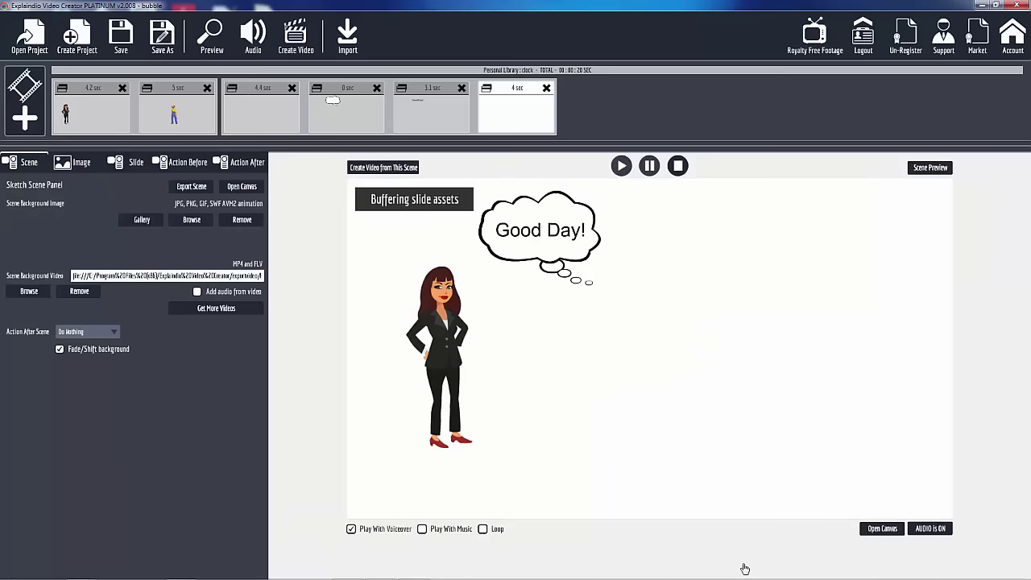
Step: Preview the scene to check the clock's entrance, and close the preview
left_click(930, 167)
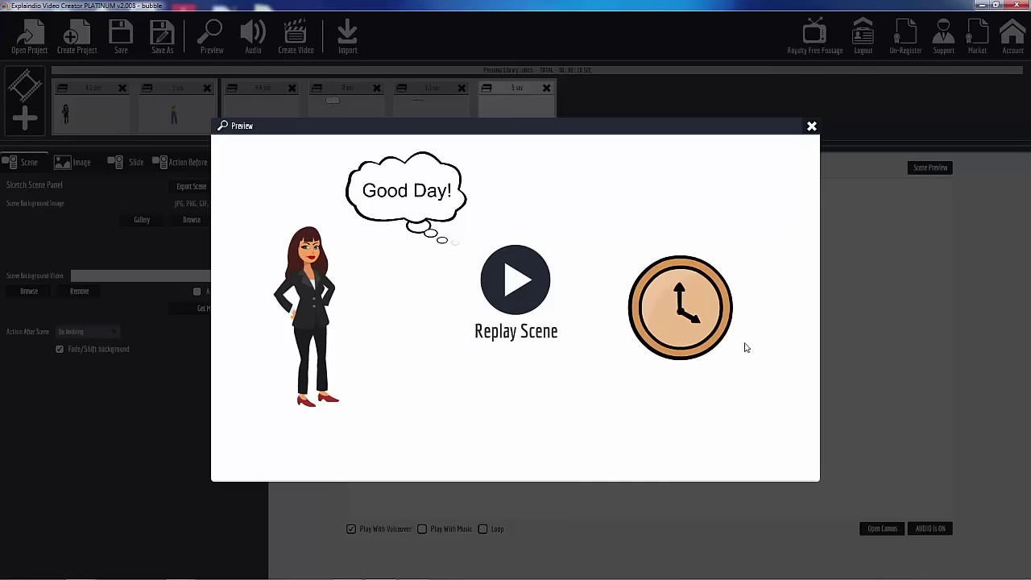
left_click(812, 127)
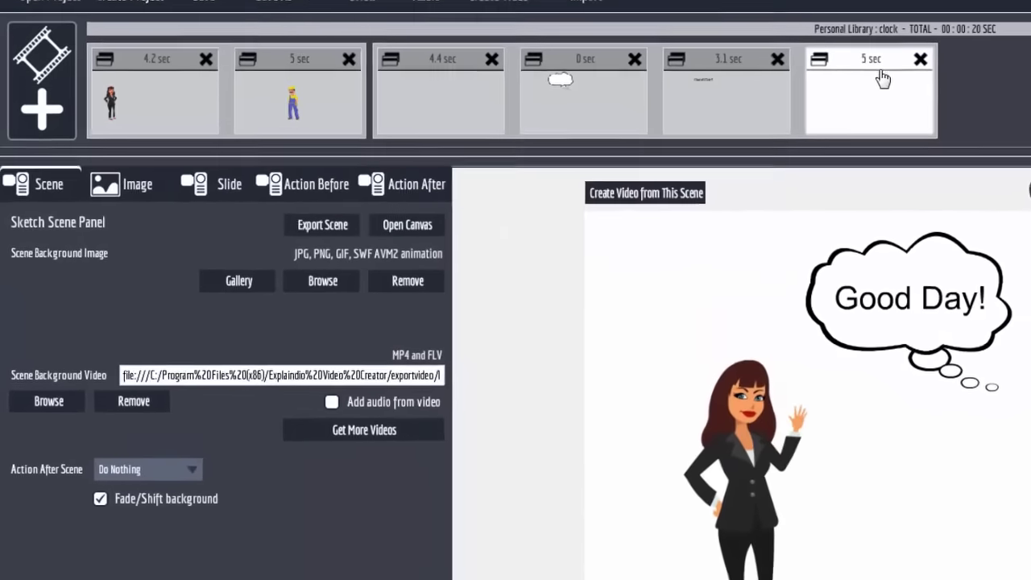
Step: Set the clock slide's action before to show Nothing, with an action duration of 1 frame
left_click(323, 184)
left_click(155, 249)
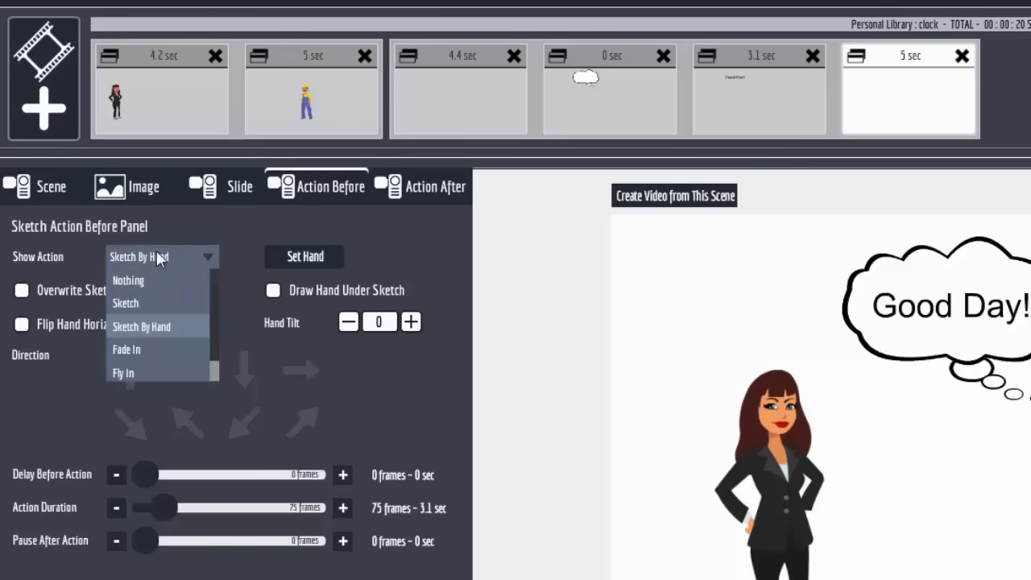
left_click(129, 280)
left_click_drag(165, 507, 101, 513)
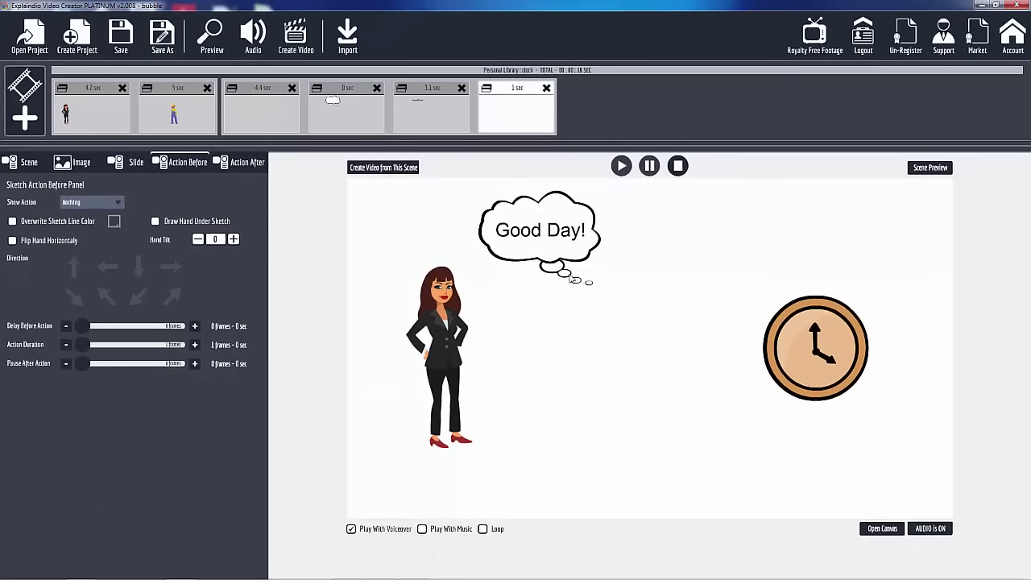
Step: Preview and replay the scene to check the clock's timing against the thought bubble, and close the preview
left_click(926, 168)
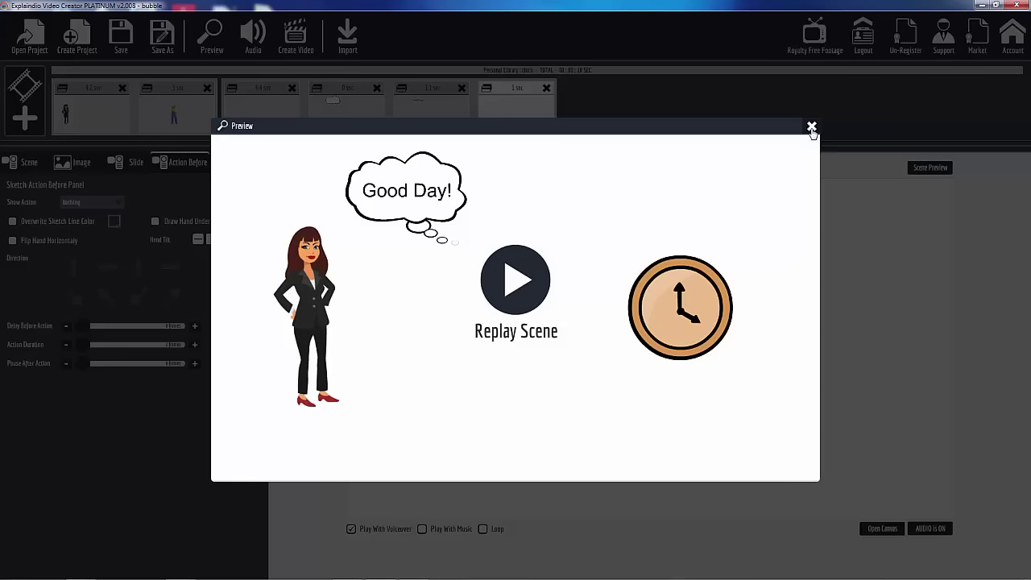
left_click(540, 284)
left_click(811, 126)
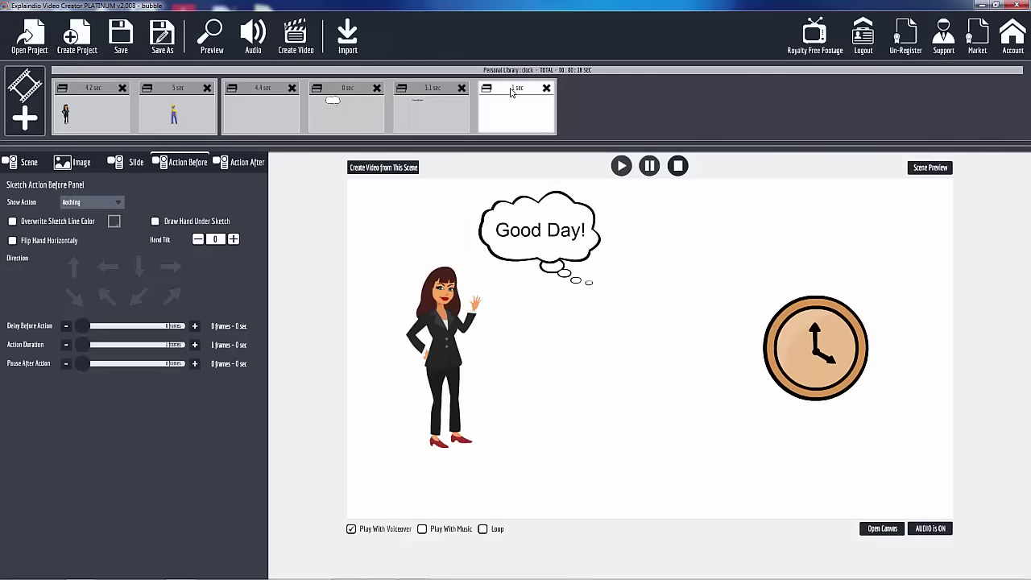
Step: Identify the "Good Day!" text slide on the canvas and set its action-before duration to 1 frame
left_click(444, 90)
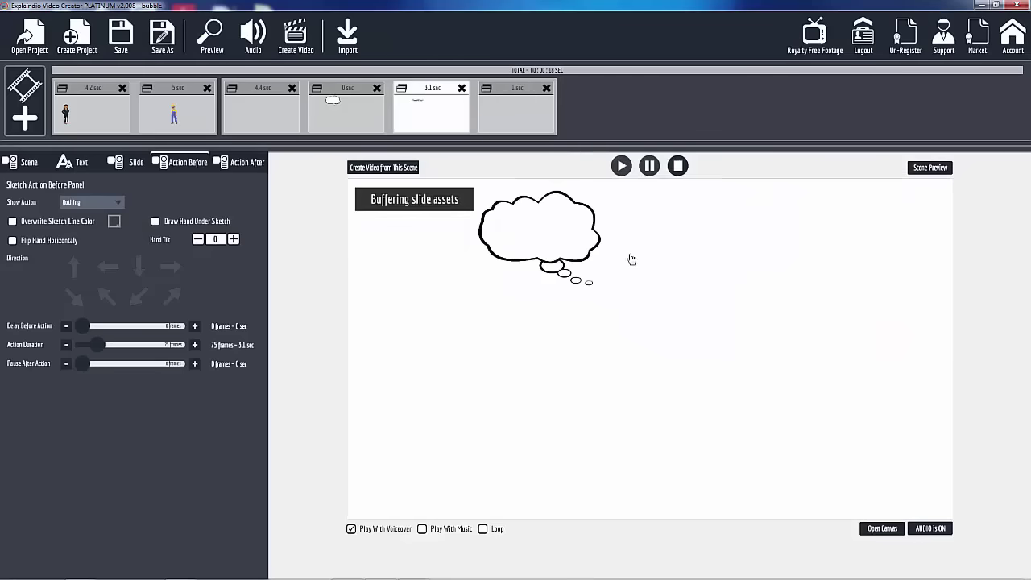
left_click(881, 528)
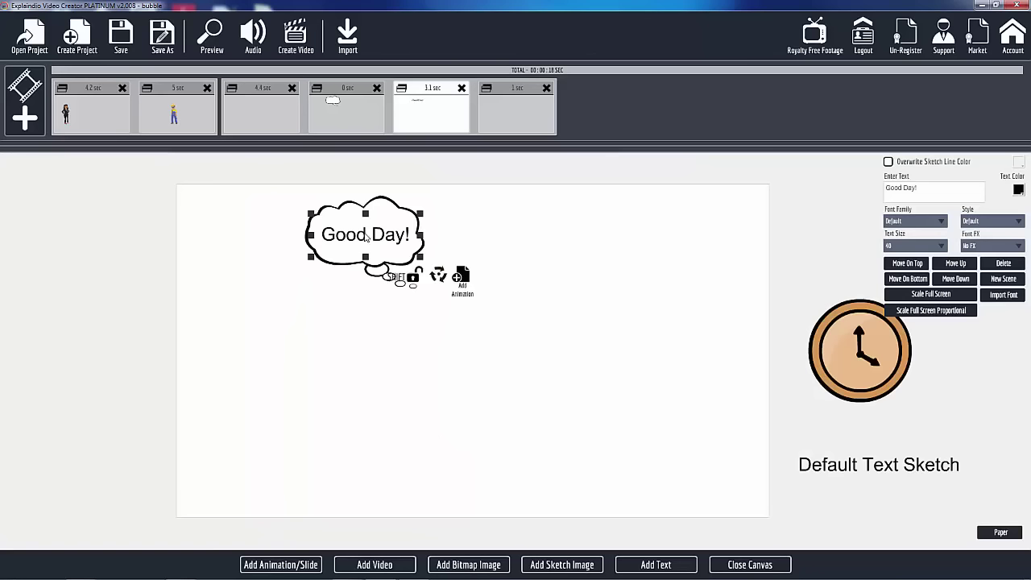
left_click(727, 564)
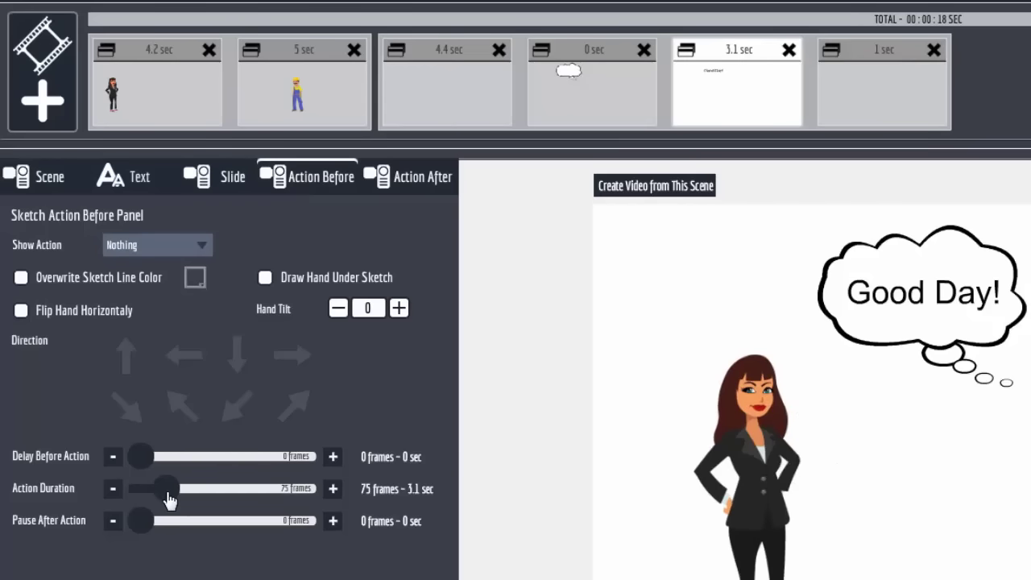
left_click_drag(166, 494, 131, 491)
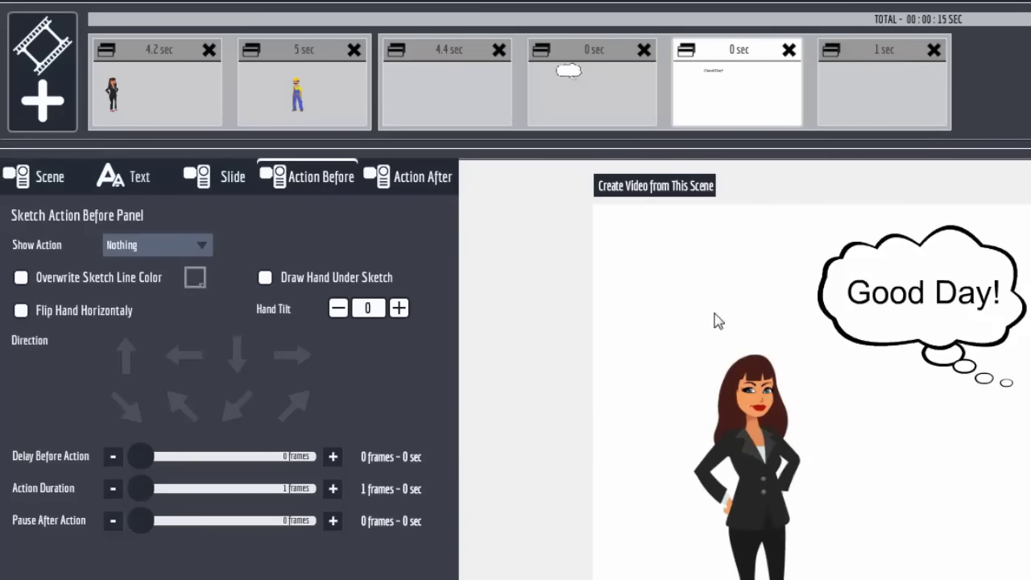
Step: Check the "Good Day!" text slide's action-after and action-before settings, and reopen the canvas
left_click(413, 179)
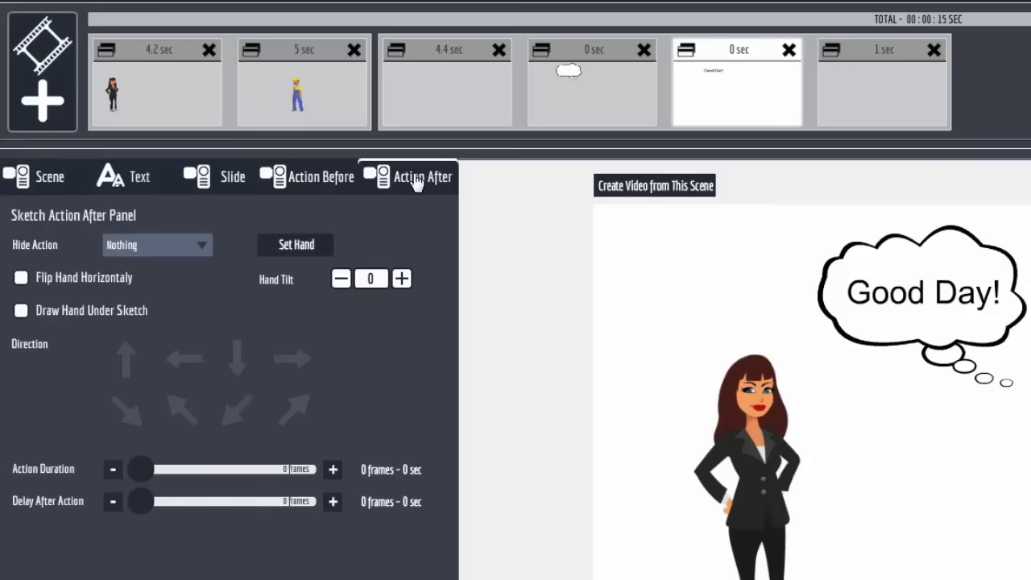
left_click(335, 183)
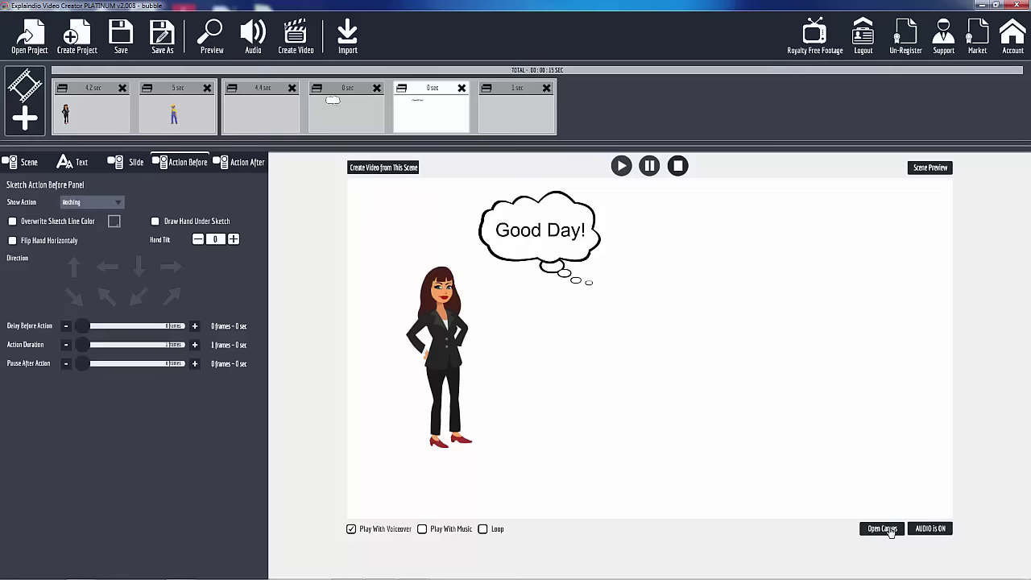
left_click(882, 528)
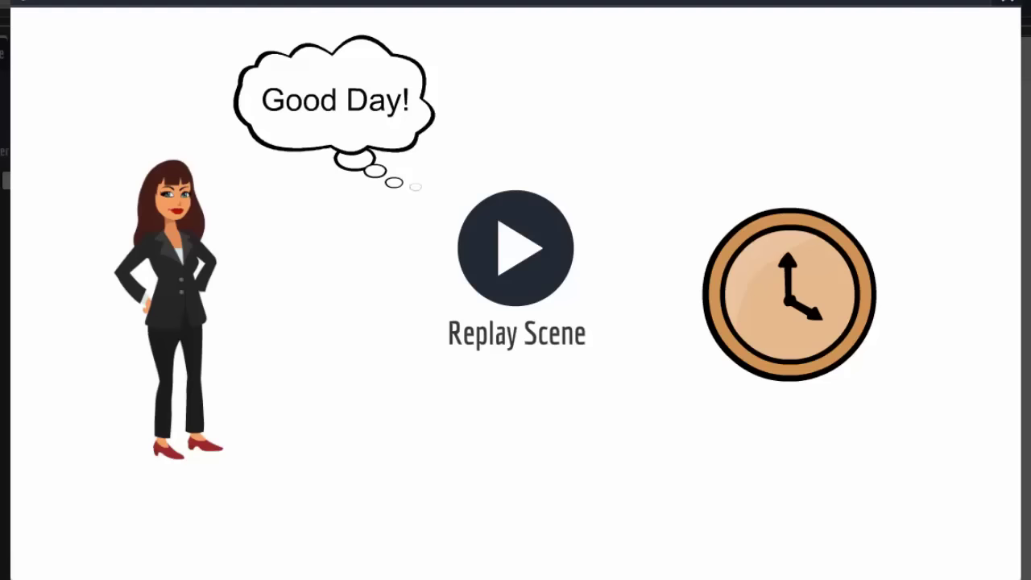
Step: Replay the scene preview to check the clock's entrance after the thought bubble, and close the preview
left_click(522, 253)
left_click(519, 252)
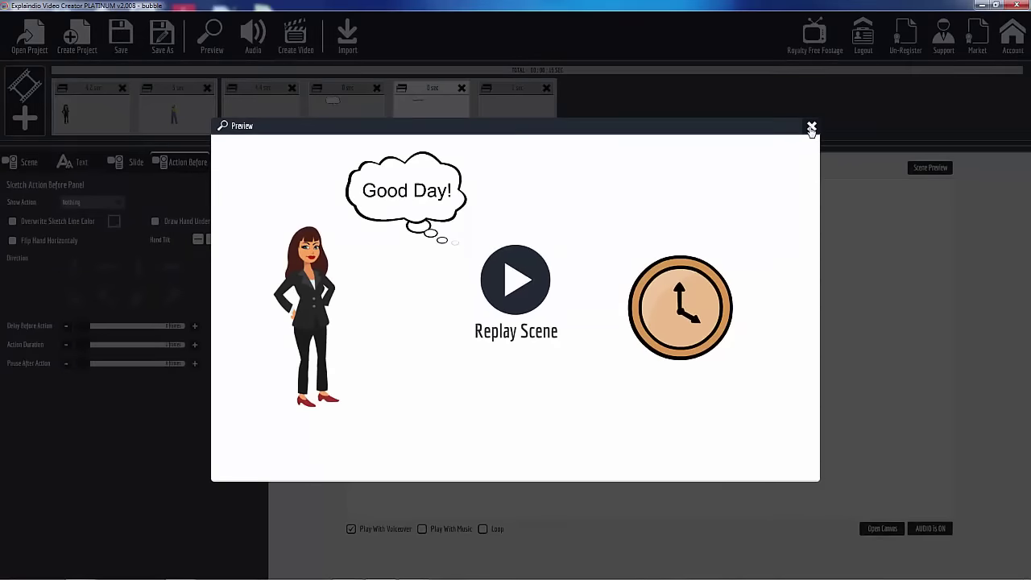
left_click(811, 127)
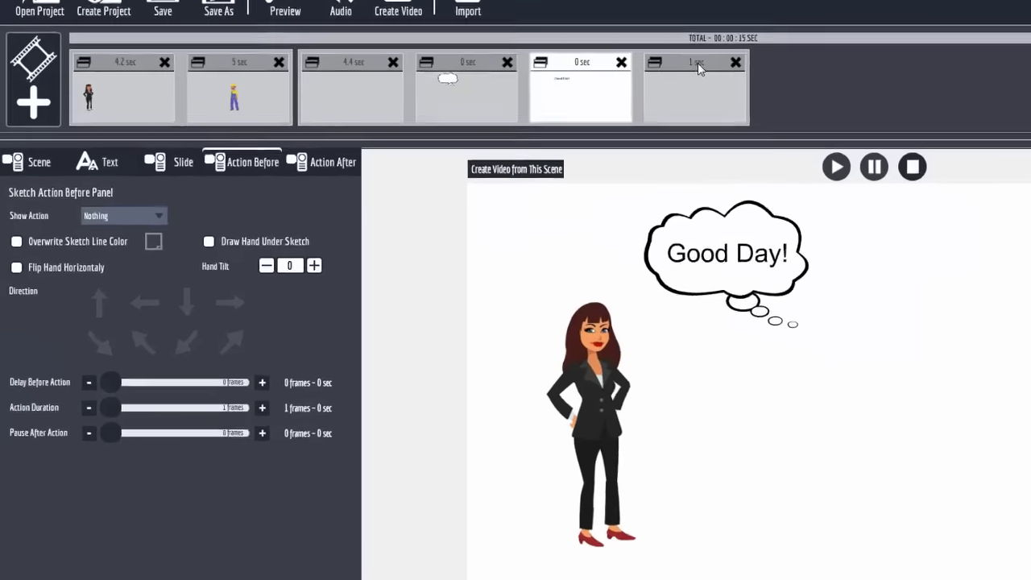
Step: Set the clock slide's delay after action to about 92 frames (3.8 sec)
left_click(698, 63)
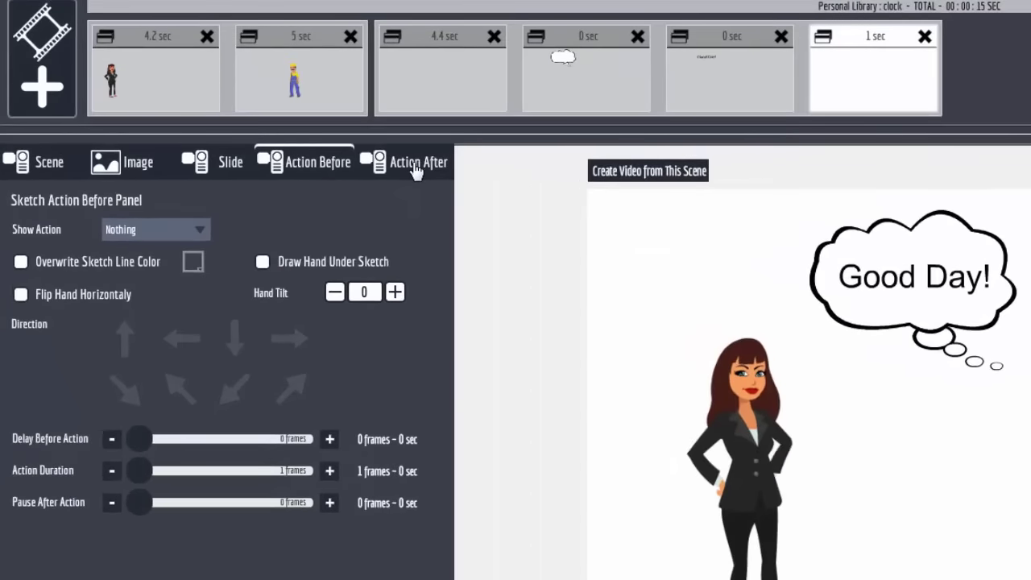
left_click(416, 165)
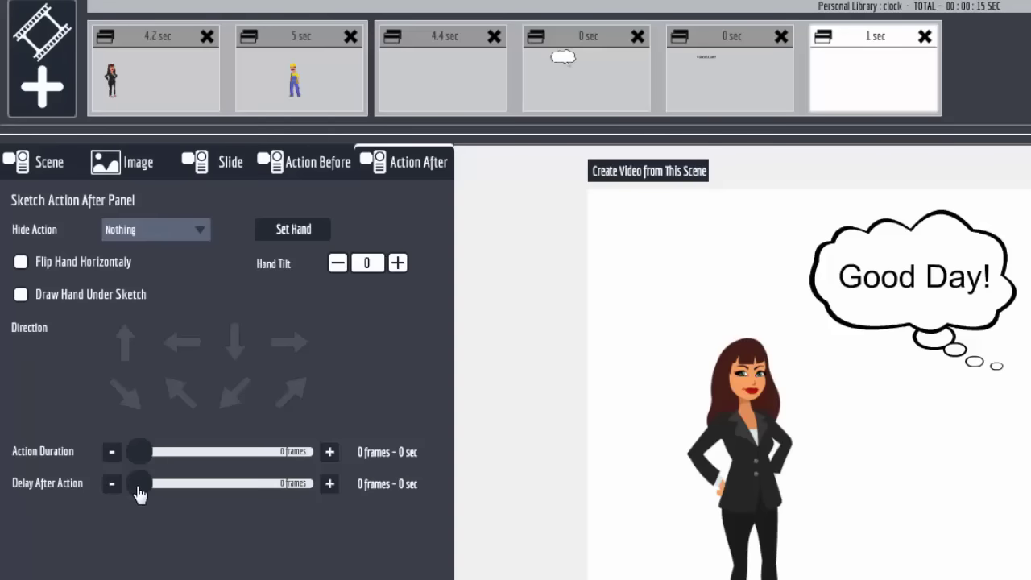
left_click_drag(139, 493, 171, 496)
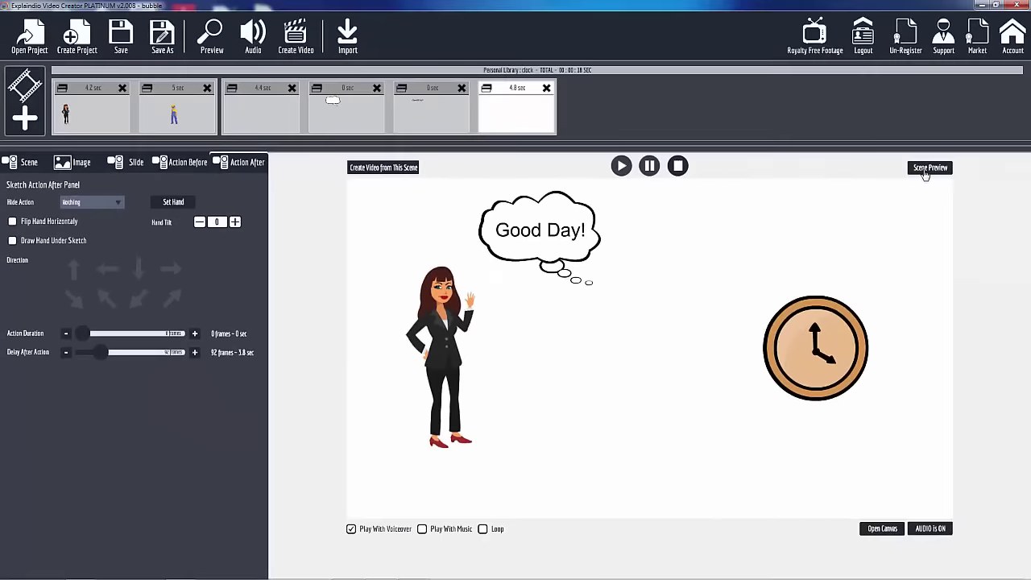
Step: Preview and replay the scene with the clock slide's longer closing delay, and close the preview
left_click(929, 168)
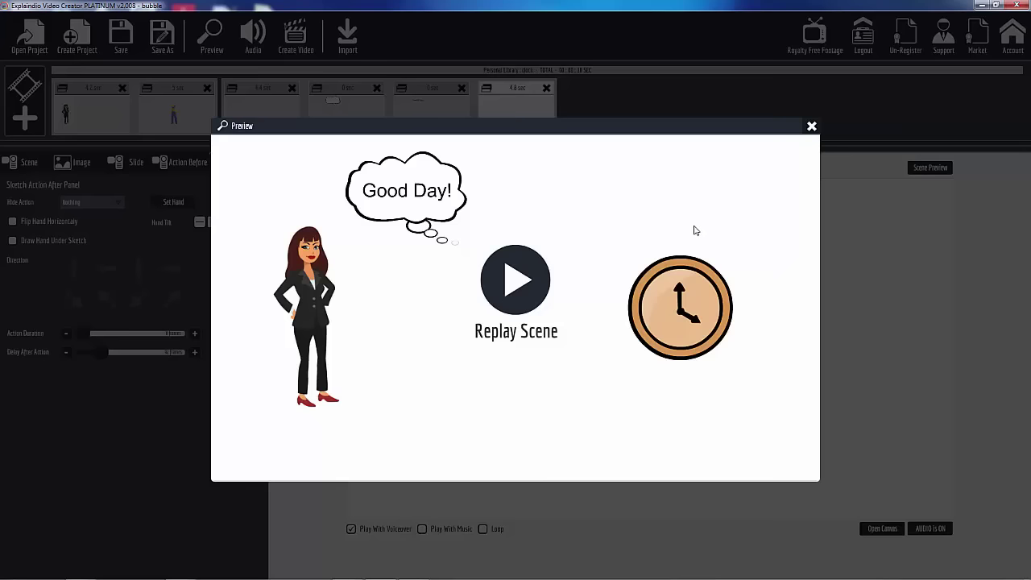
left_click(528, 281)
left_click(812, 127)
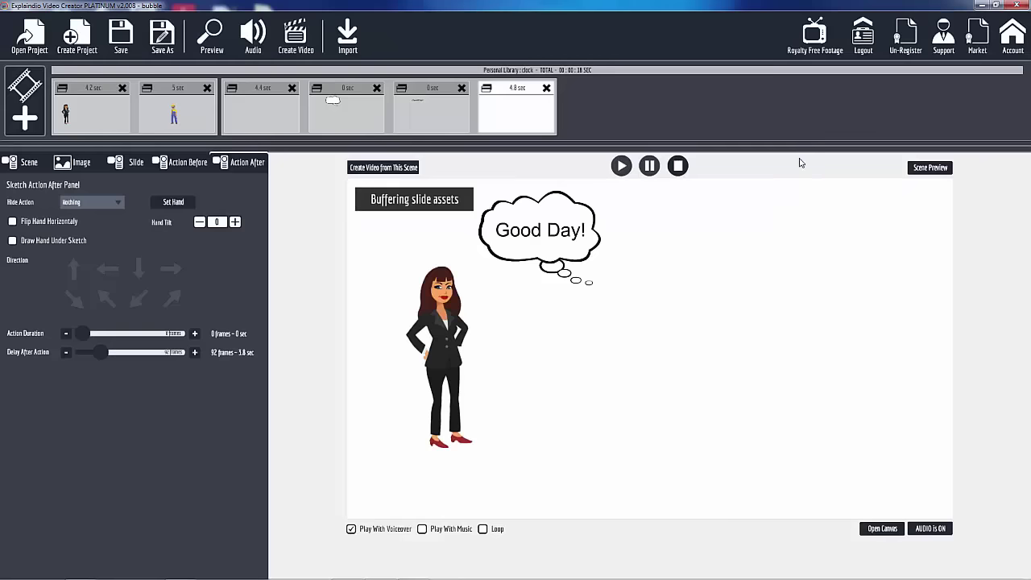
Step: Set the clock's slide-in motion to 12 frames at its end point on the canvas, and close the canvas
left_click(882, 529)
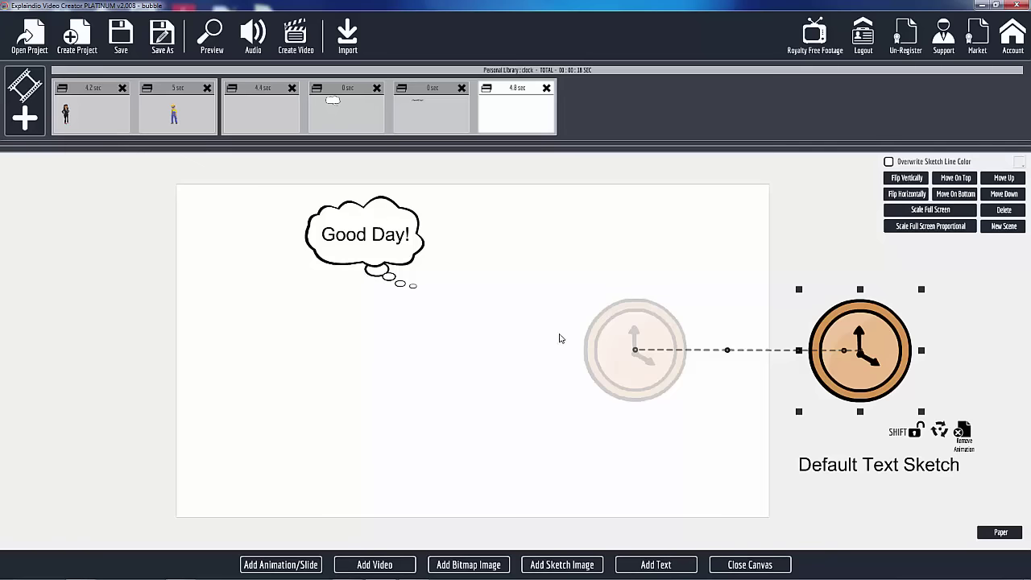
left_click(636, 348)
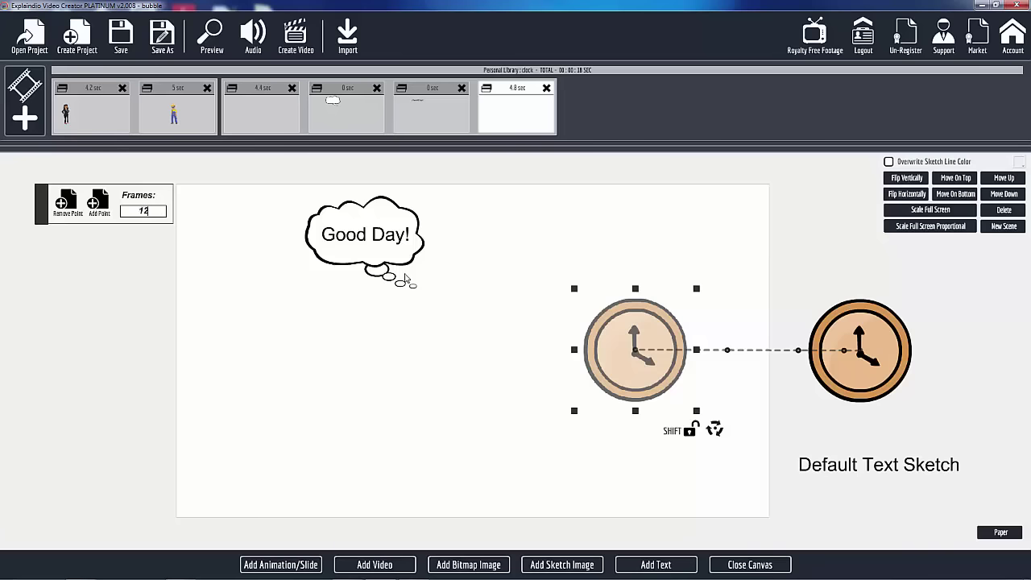
left_click(749, 564)
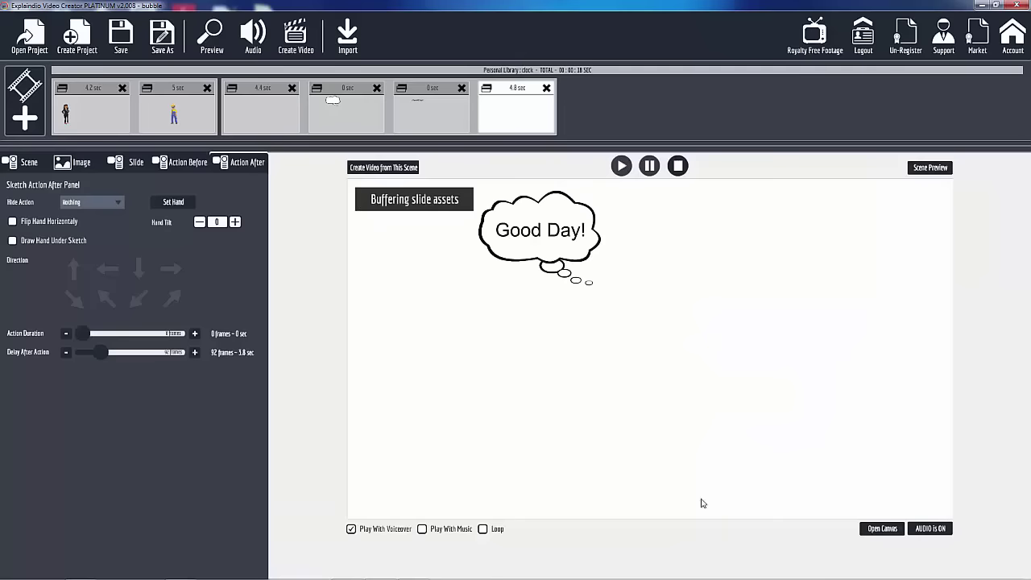
Step: Review the action-before and action-after settings of the clock and "Good Day!" text slides, and the action-before settings of the thought bubble slide
left_click(182, 165)
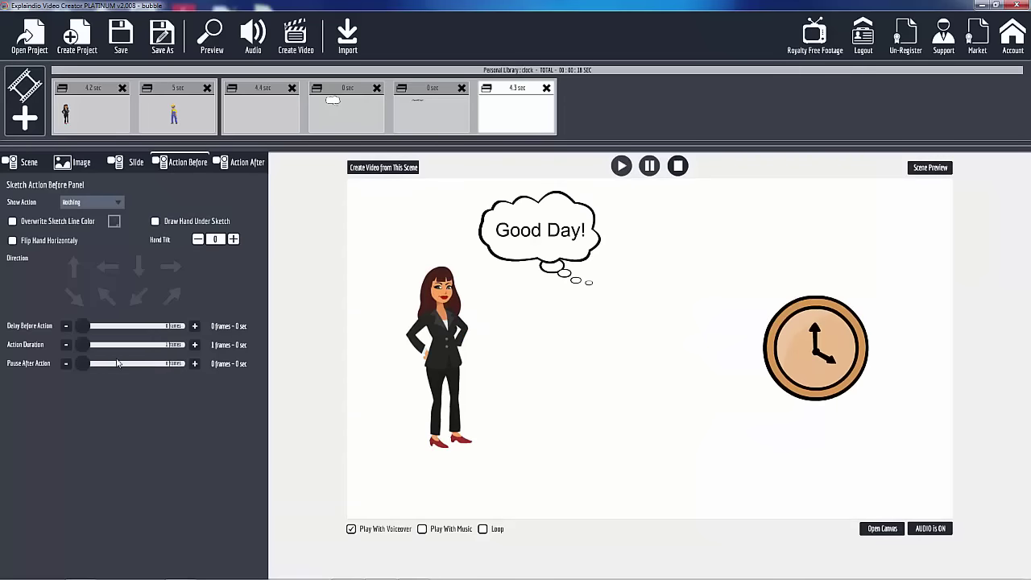
left_click(248, 168)
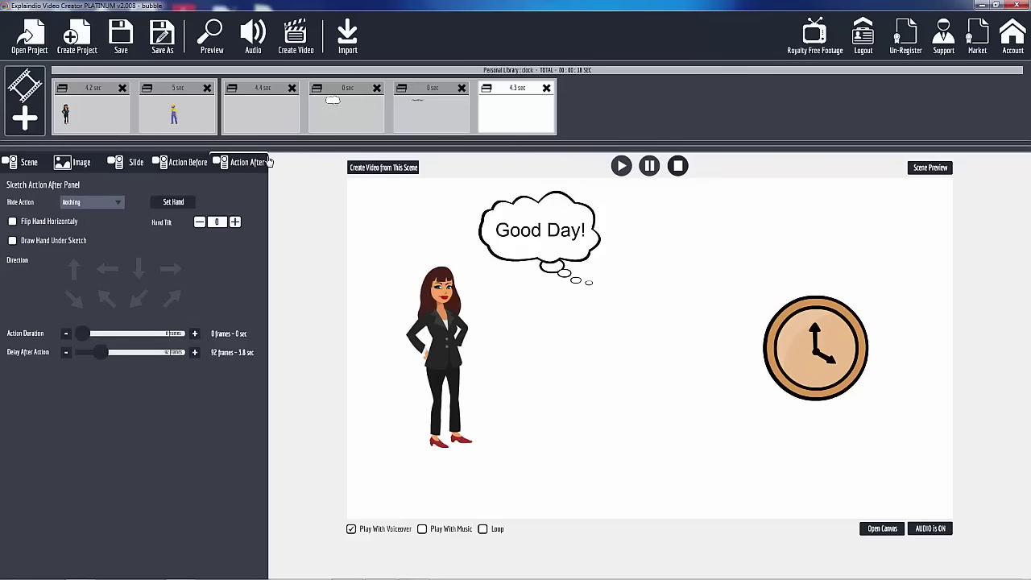
left_click(428, 95)
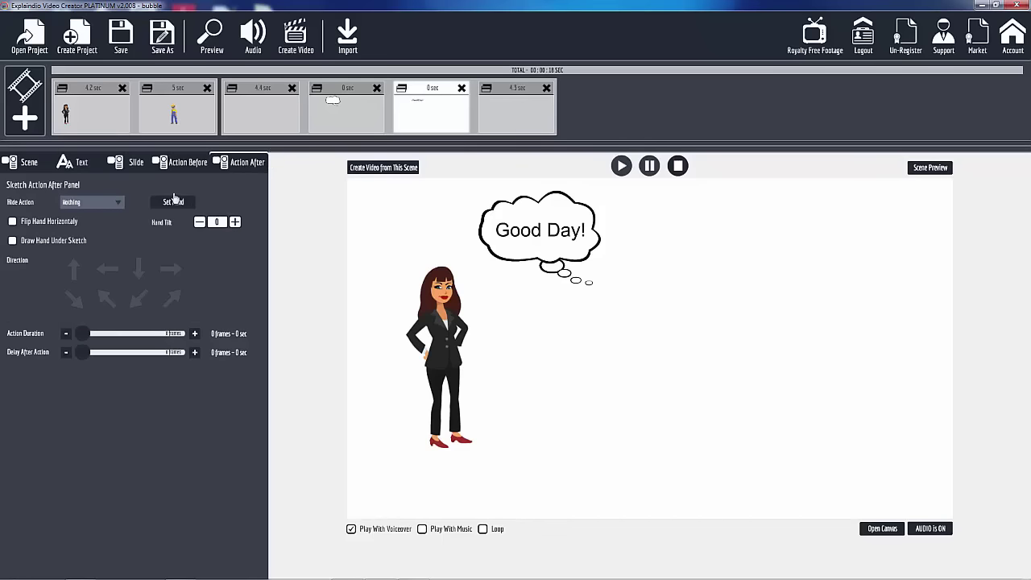
left_click(185, 164)
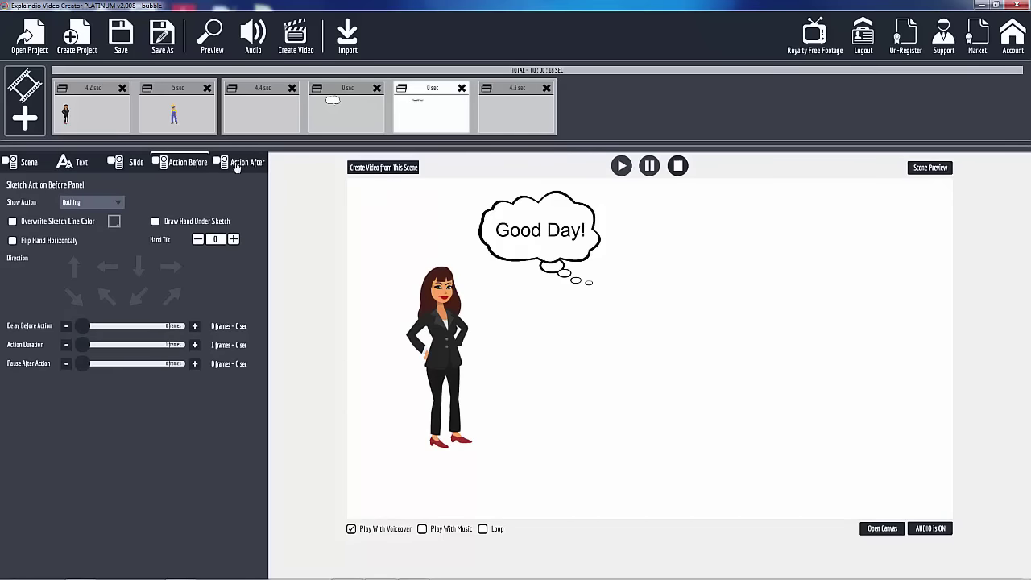
left_click(337, 95)
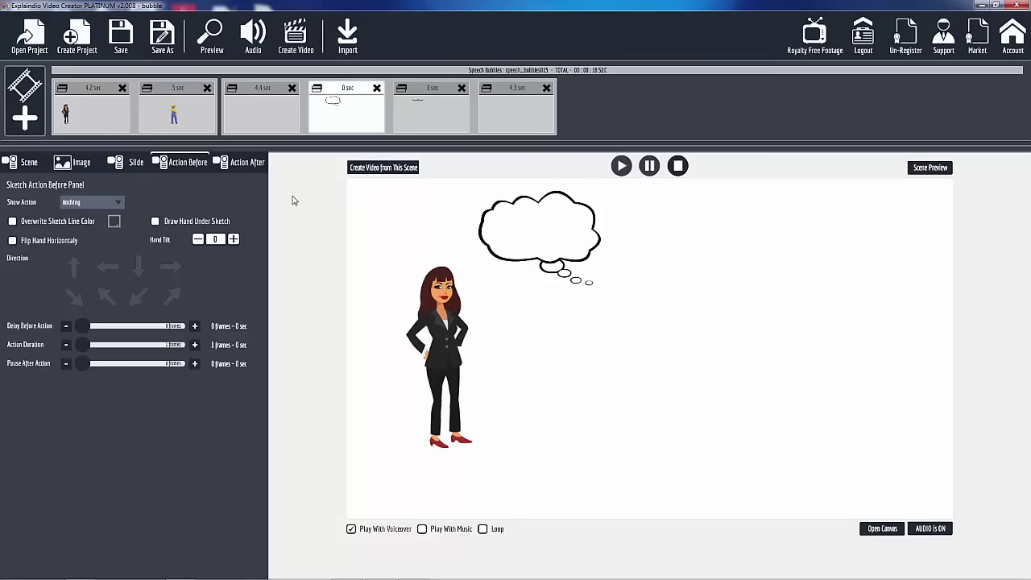
Step: Inspect the frame count of the off-canvas "Default Text Sketch" animation at its end point, and close the canvas
left_click(266, 92)
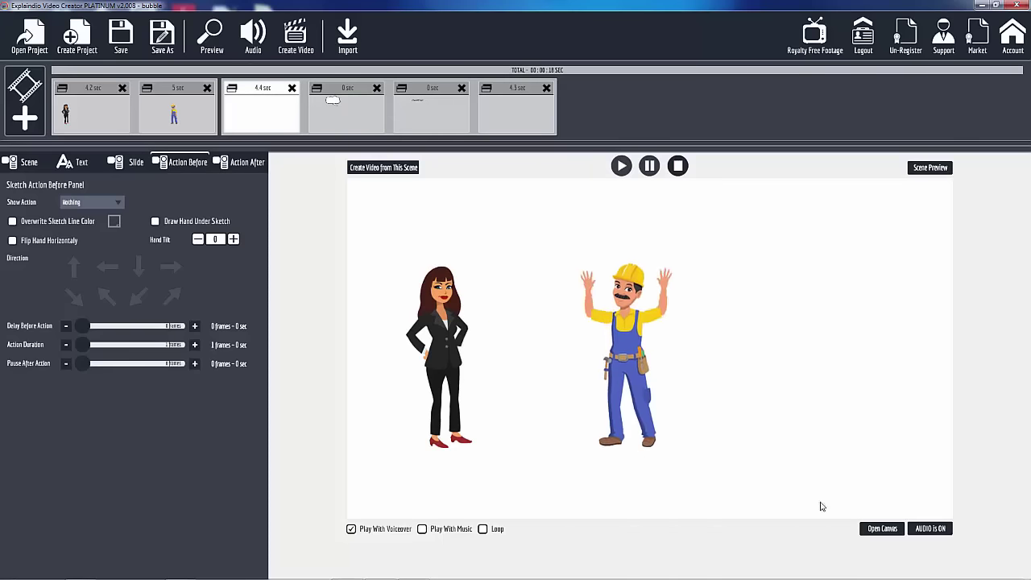
left_click(883, 528)
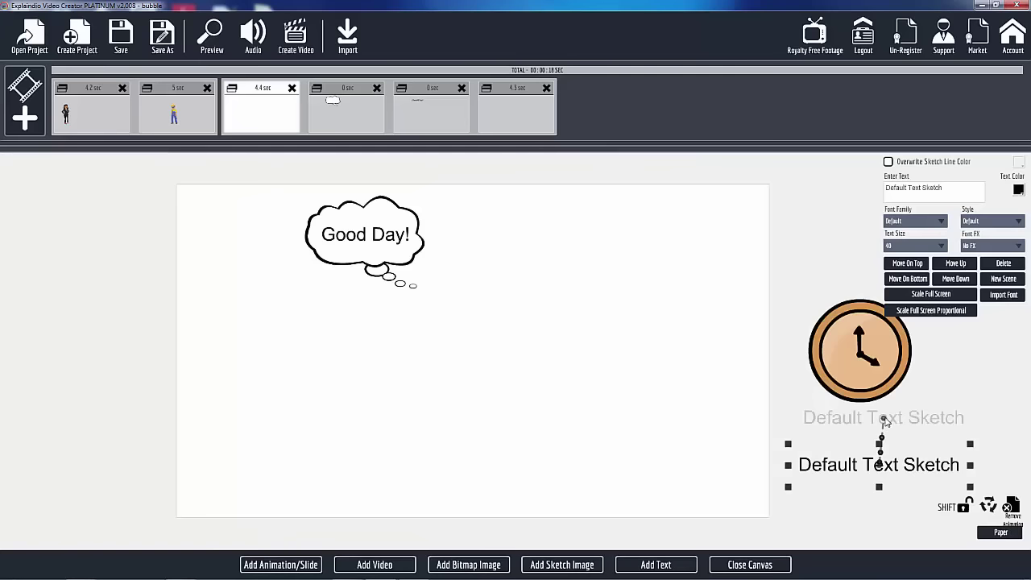
left_click(883, 418)
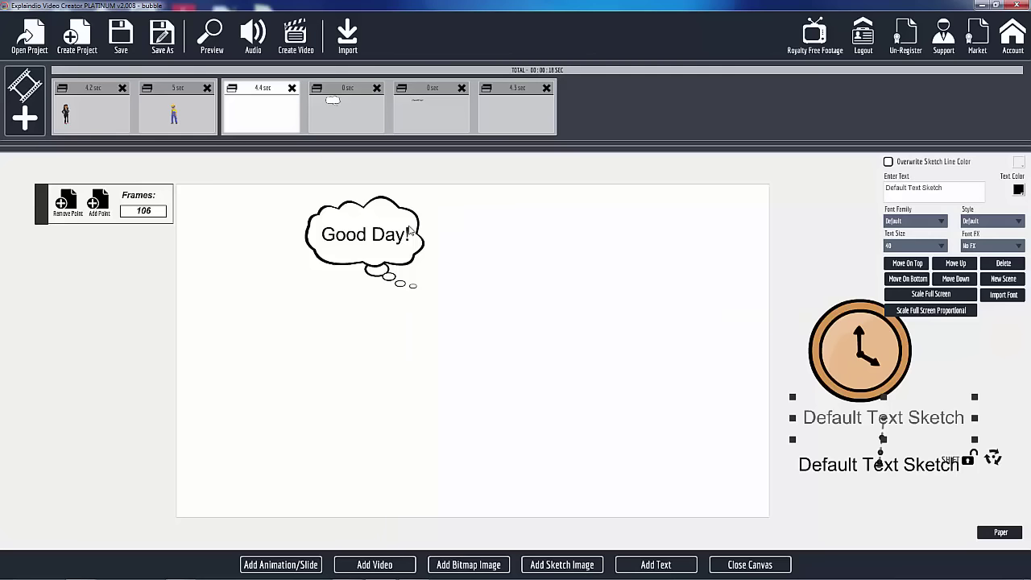
left_click(750, 565)
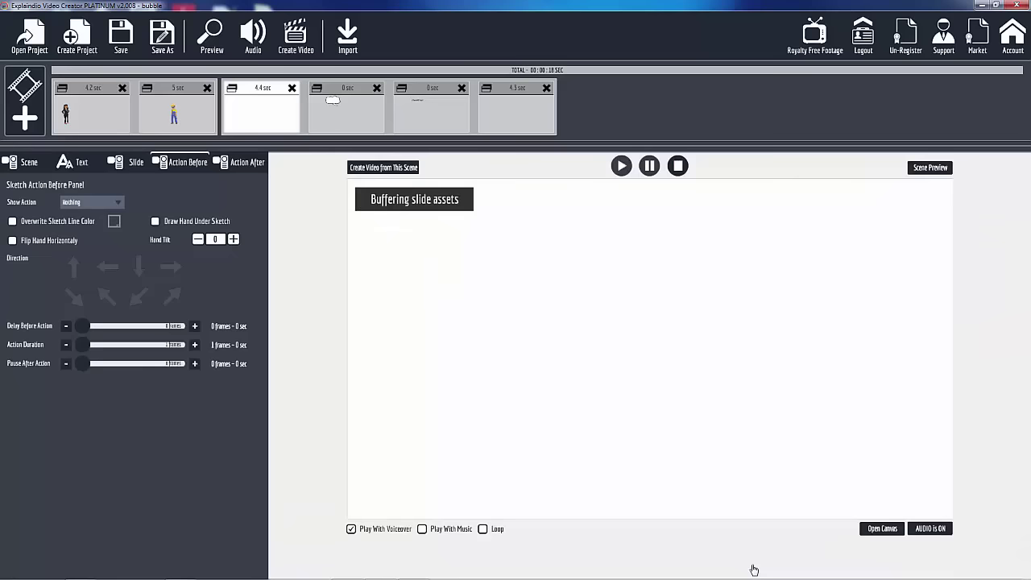